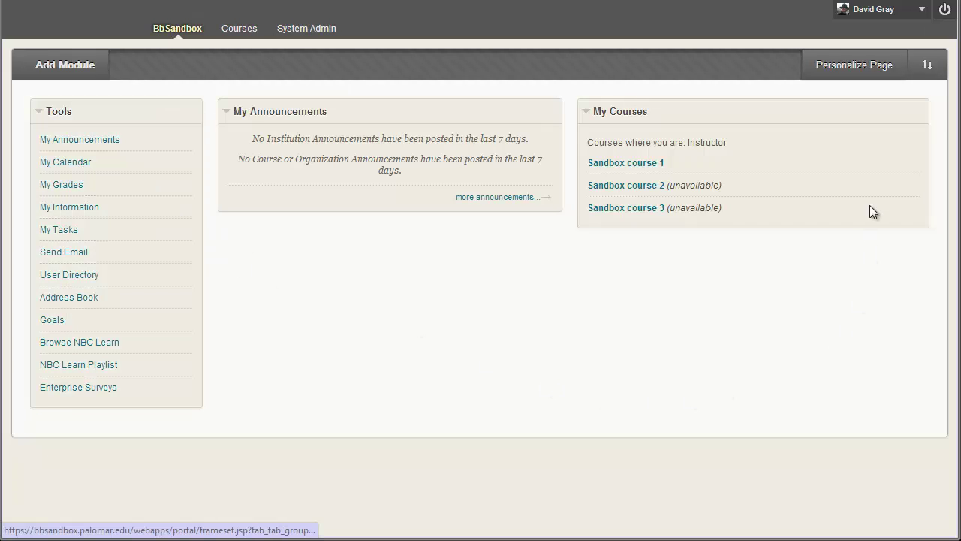
Open the My Blackboard courses panel, then close it again
{"action": "left_click", "coordinate": [922, 9]}
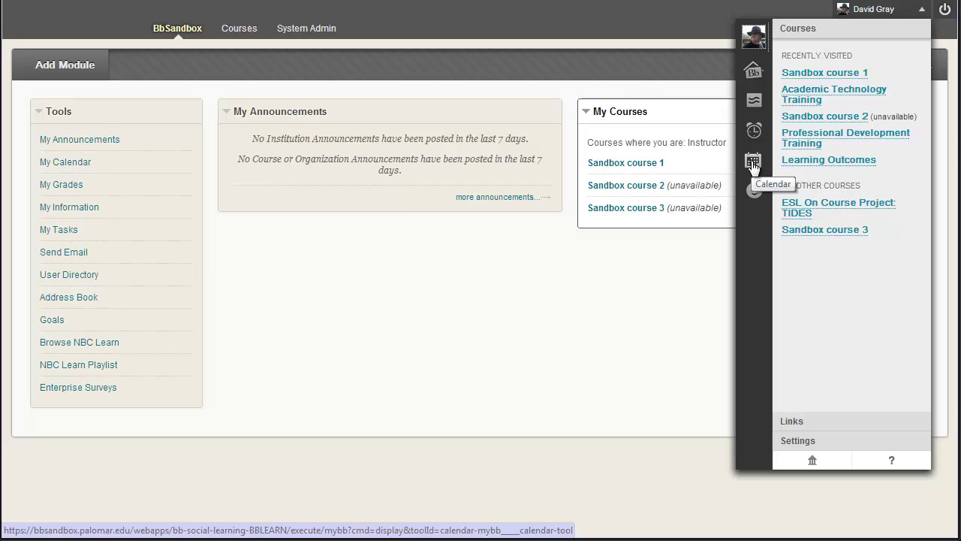
{"action": "left_click", "coordinate": [576, 176]}
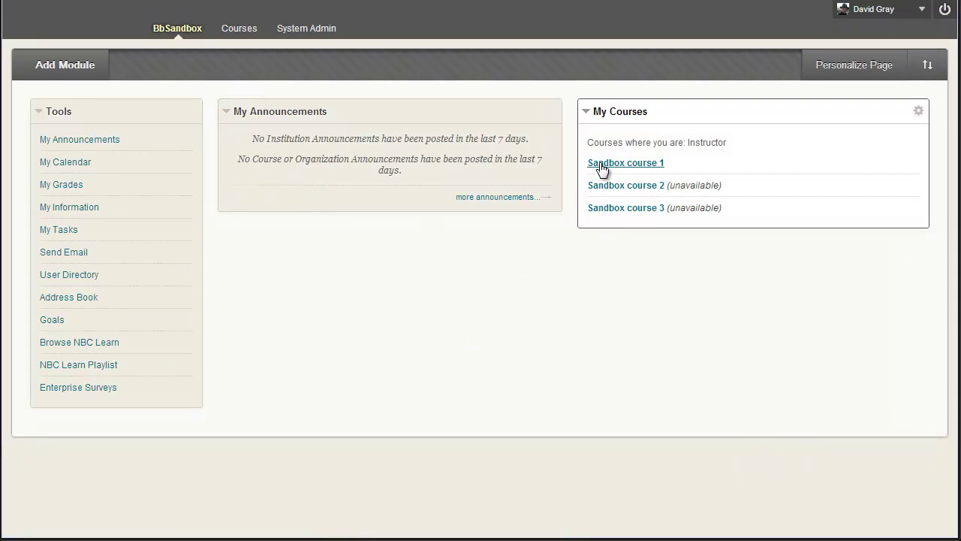
In Sandbox course 1, add a Calendar tool link named 'Calendar', available to users
{"action": "left_click", "coordinate": [602, 166]}
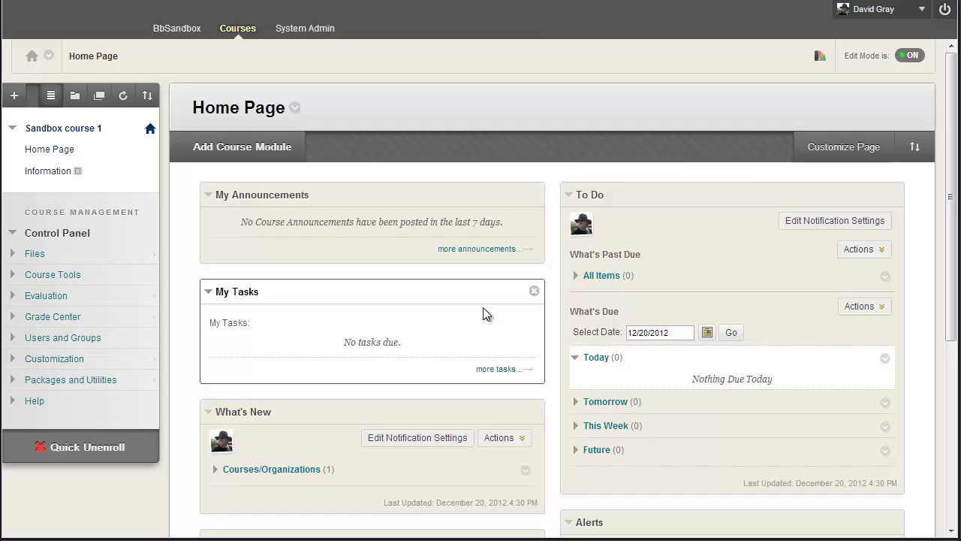
{"action": "left_click", "coordinate": [14, 96]}
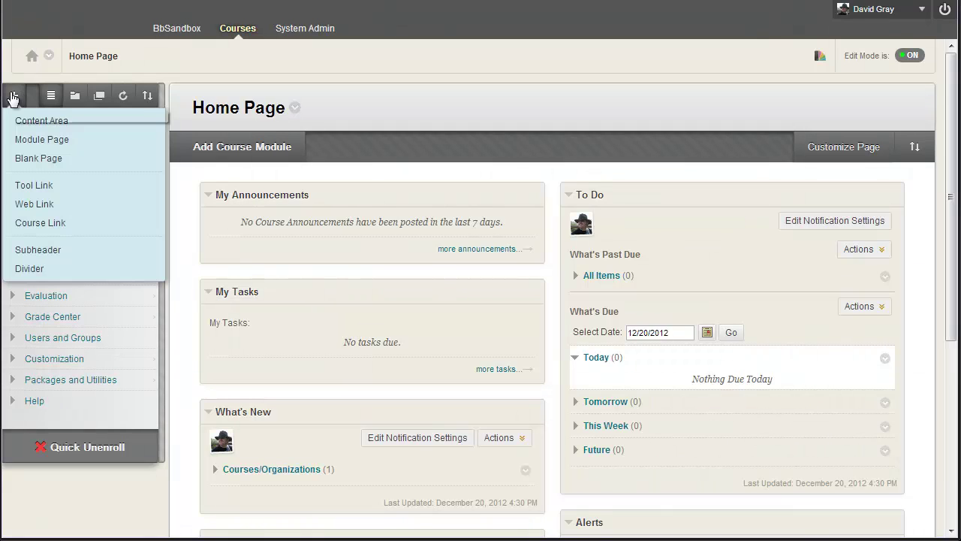
{"action": "left_click", "coordinate": [41, 186]}
{"action": "left_click", "coordinate": [224, 169]}
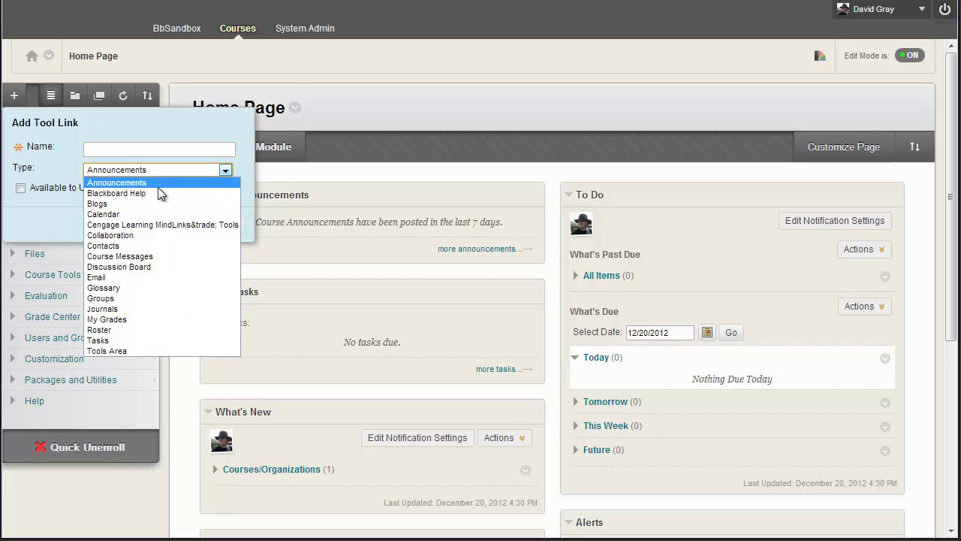
{"action": "left_click", "coordinate": [108, 214]}
{"action": "left_click", "coordinate": [116, 147]}
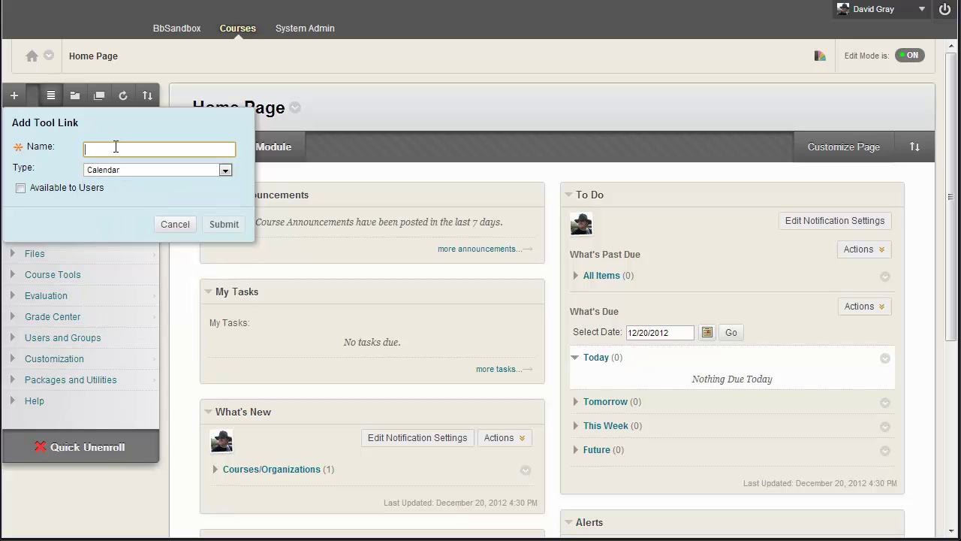
{"action": "type", "text": "Cale"}
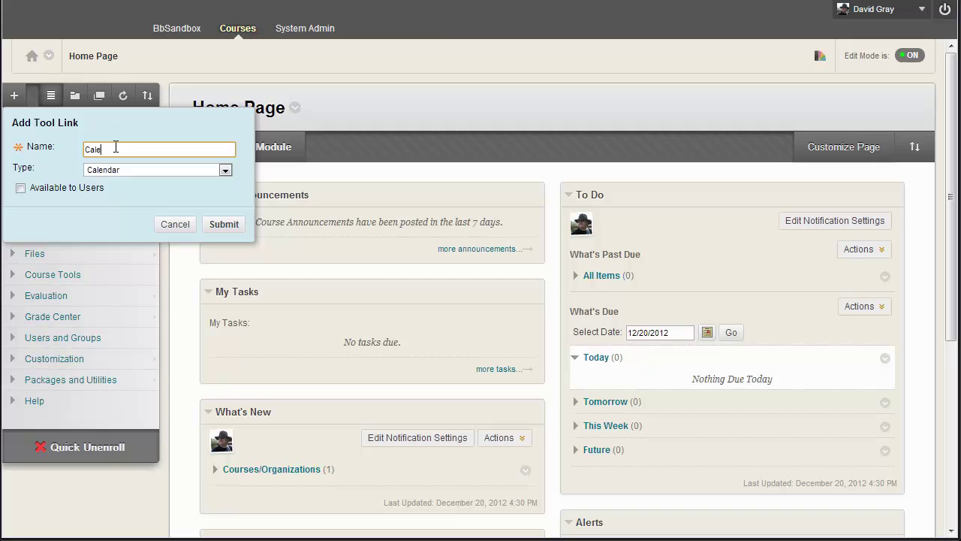
{"action": "type", "text": "ndar"}
{"action": "left_click", "coordinate": [20, 188]}
{"action": "left_click", "coordinate": [219, 230]}
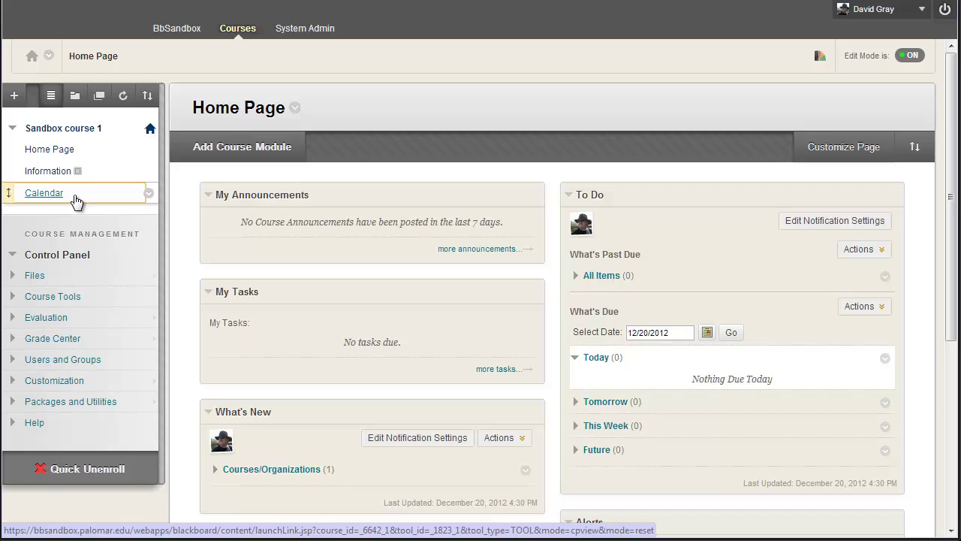
Open the course Calendar from Course Tools, then the full personal calendar for December 2012
{"action": "left_click", "coordinate": [71, 298]}
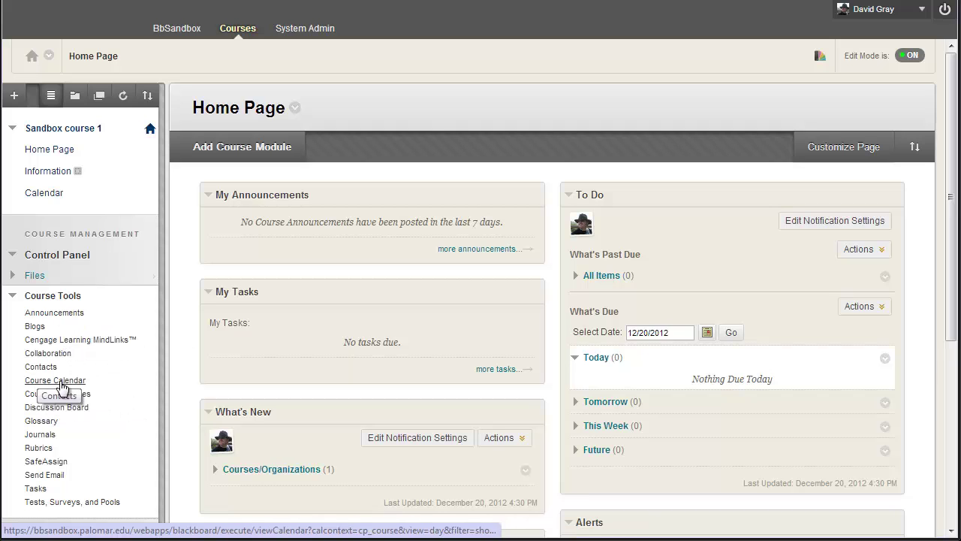
{"action": "left_click", "coordinate": [48, 193]}
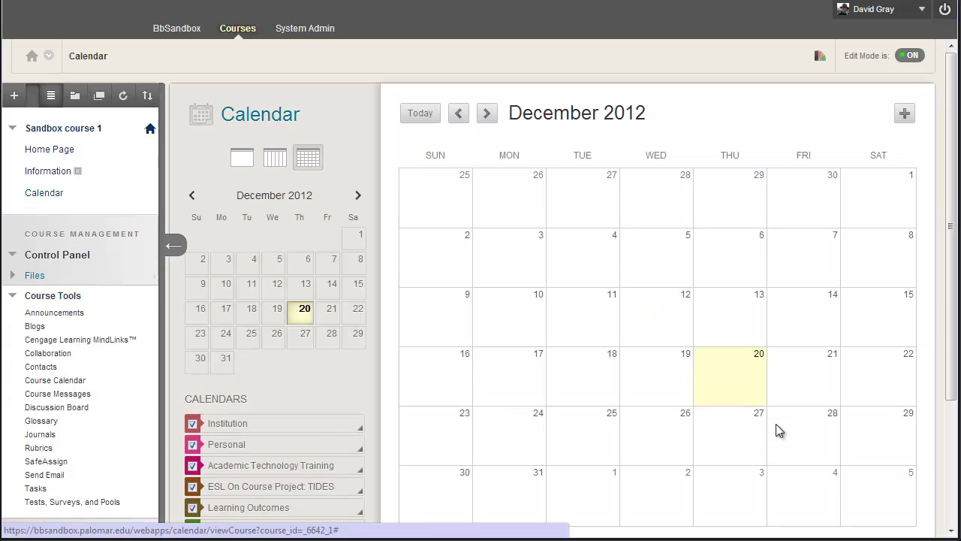
{"action": "left_click", "coordinate": [922, 15]}
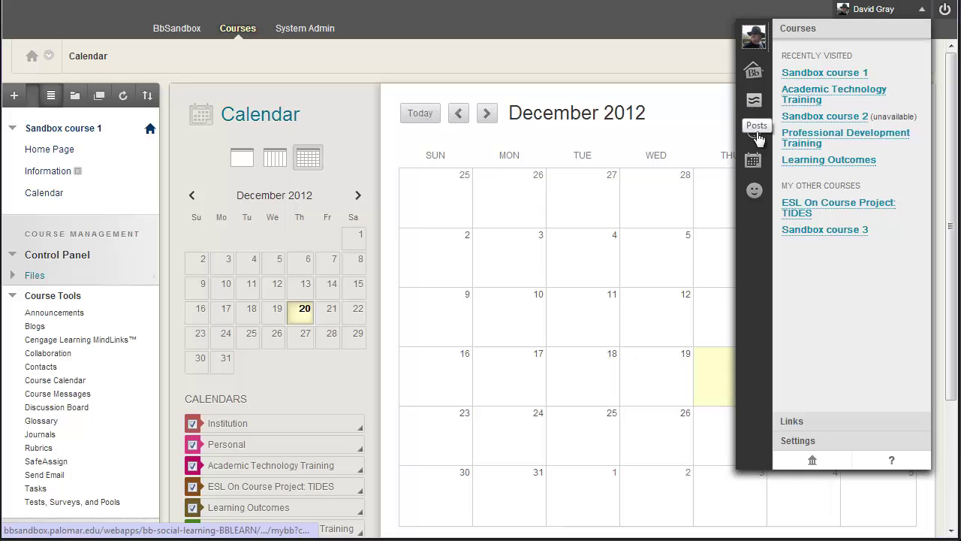
{"action": "left_click", "coordinate": [754, 166]}
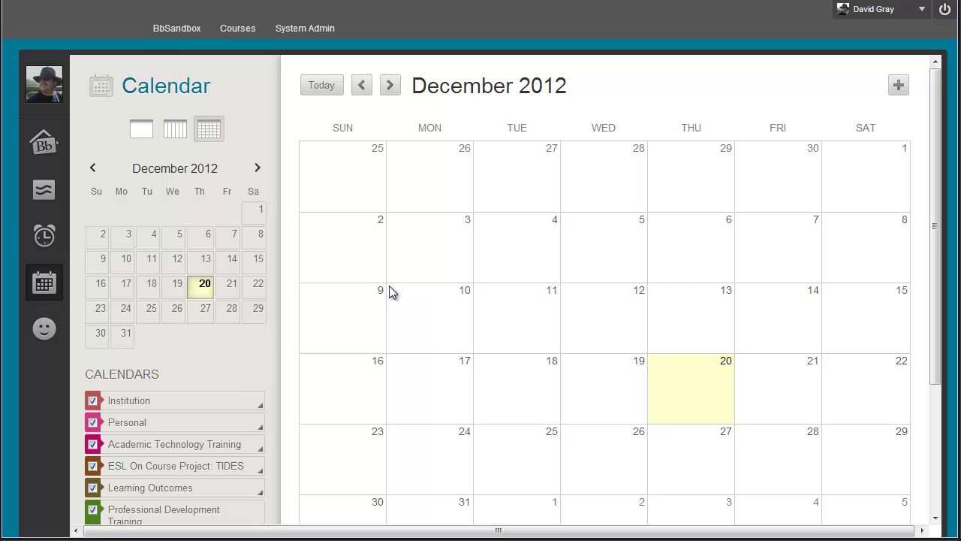
{"action": "scroll", "coordinate": [390, 291], "scroll_direction": "down", "scroll_amount": 3}
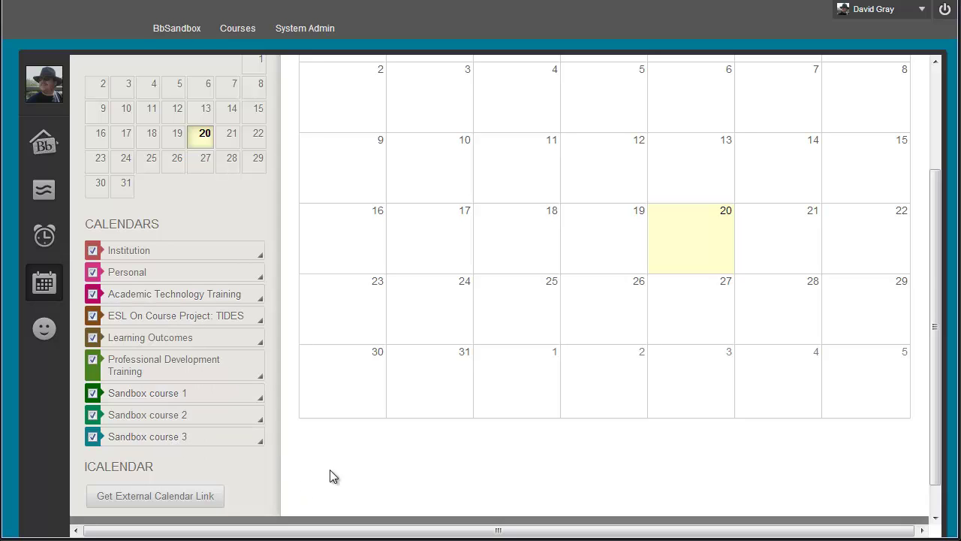
{"action": "scroll", "coordinate": [333, 476], "scroll_direction": "up", "scroll_amount": 3}
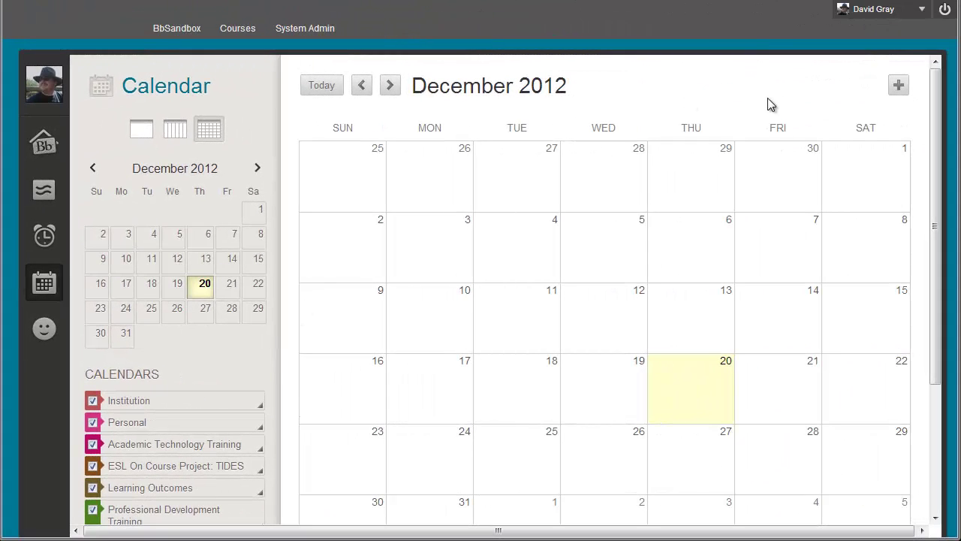
Start a new event titled 'First Event!' and keep it on the Personal calendar
{"action": "left_click", "coordinate": [899, 88]}
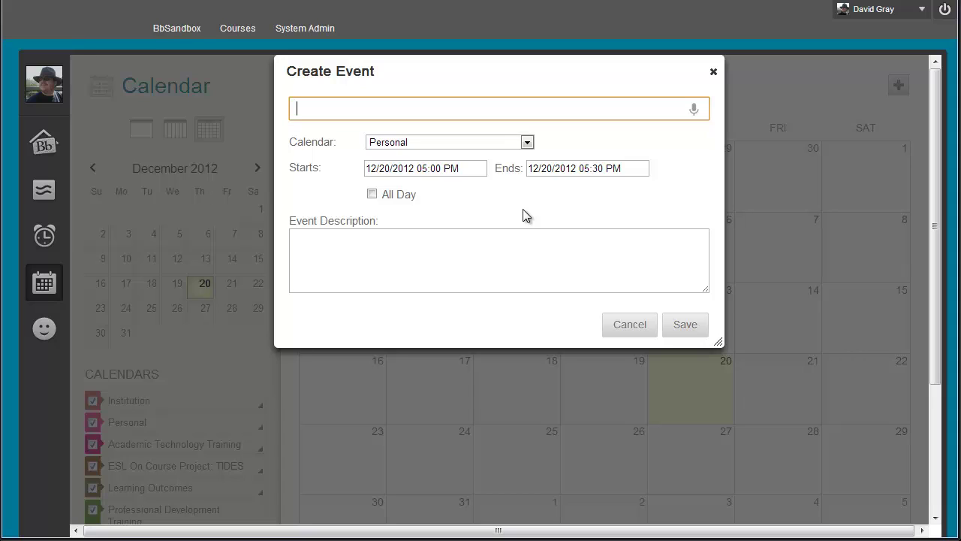
{"action": "type", "text": "First Event!"}
{"action": "left_click", "coordinate": [528, 142]}
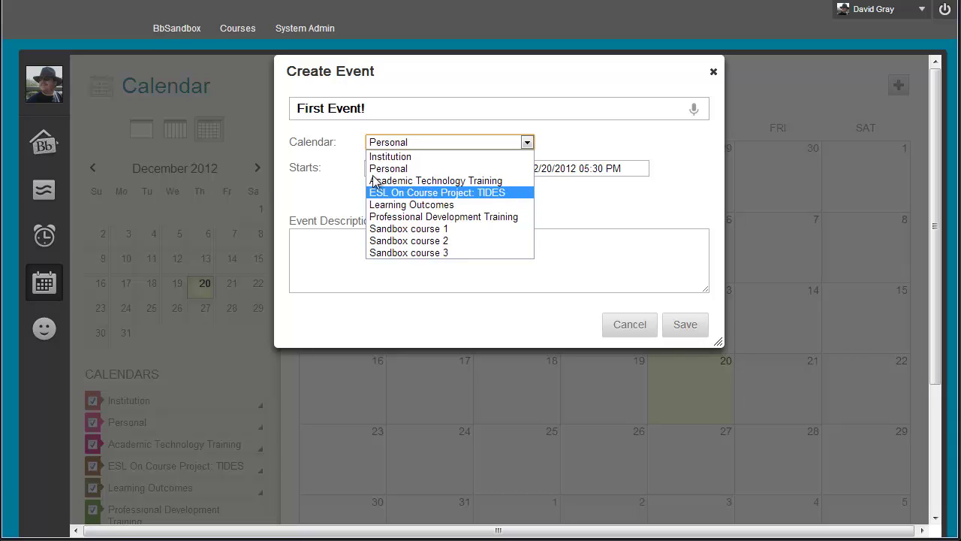
{"action": "left_click", "coordinate": [323, 169]}
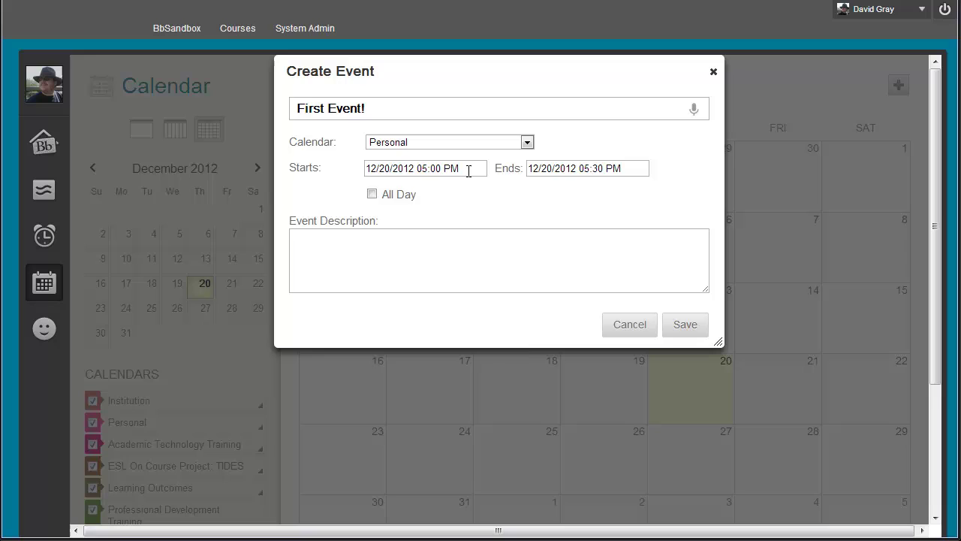
Set First Event! to start at 06:05 PM and end at 07:30 PM
{"action": "left_click", "coordinate": [468, 171]}
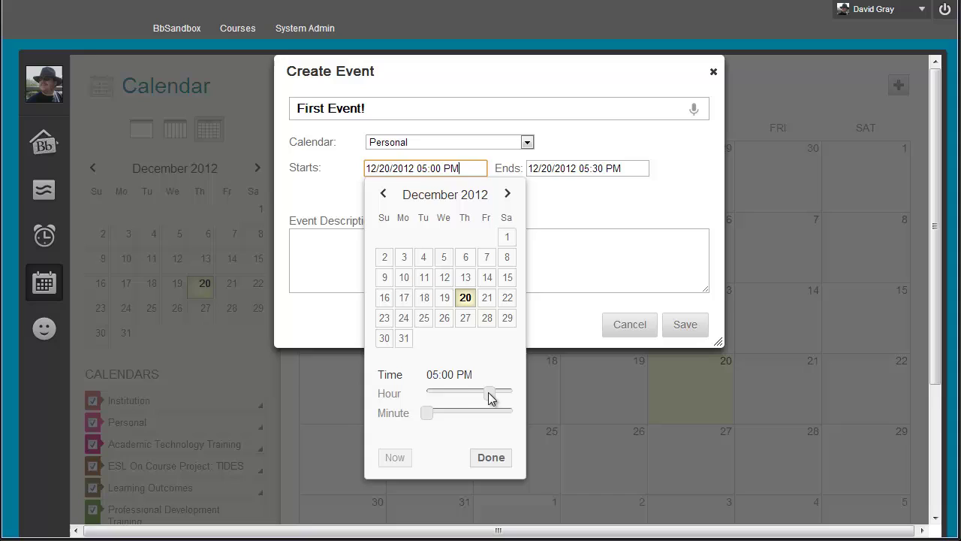
{"action": "left_click_drag", "start_coordinate": [493, 393], "coordinate": [496, 395]}
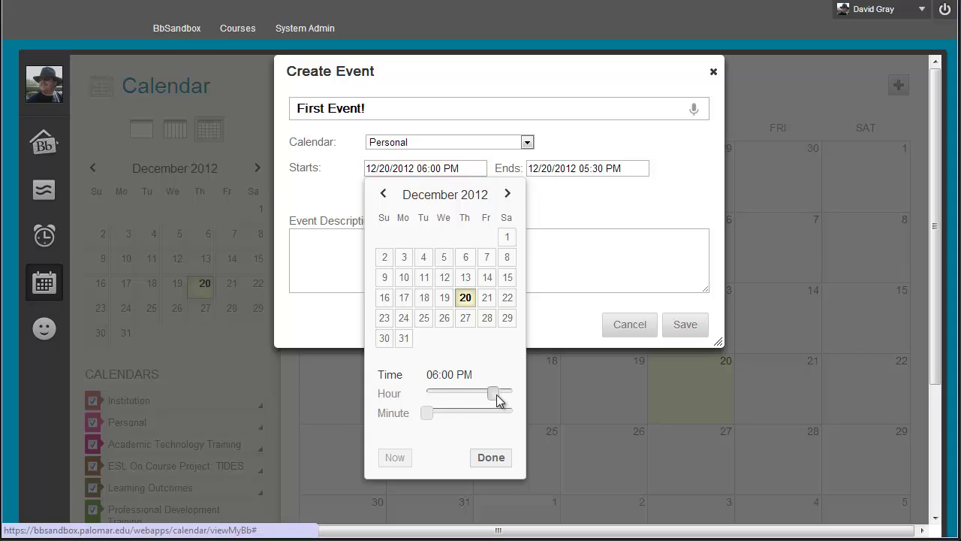
{"action": "left_click", "coordinate": [428, 413]}
{"action": "left_click", "coordinate": [491, 457]}
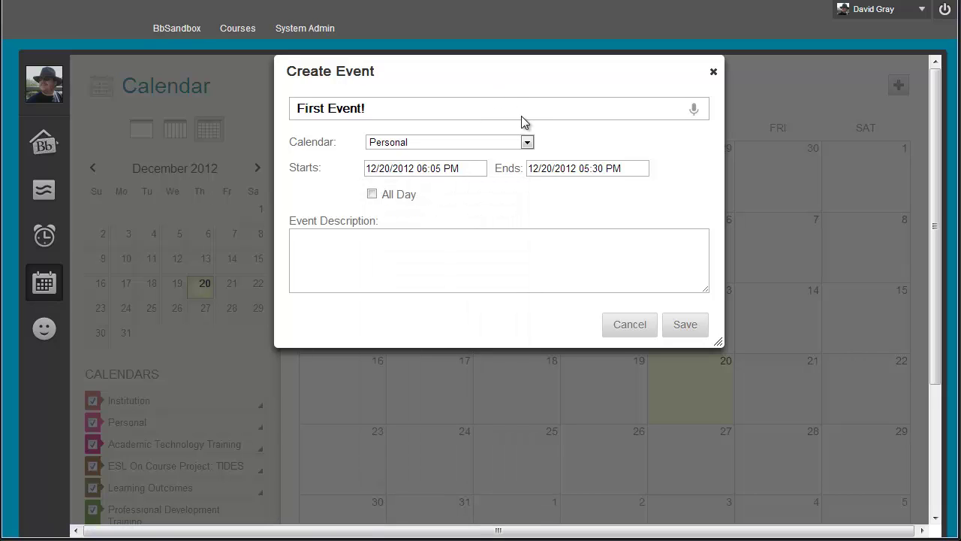
{"action": "left_click", "coordinate": [638, 169]}
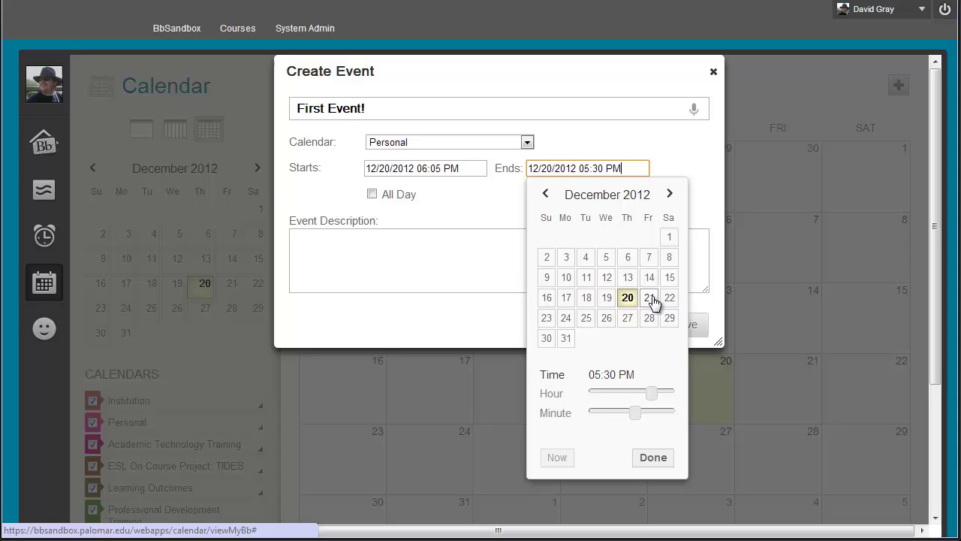
{"action": "left_click_drag", "start_coordinate": [651, 394], "coordinate": [659, 398]}
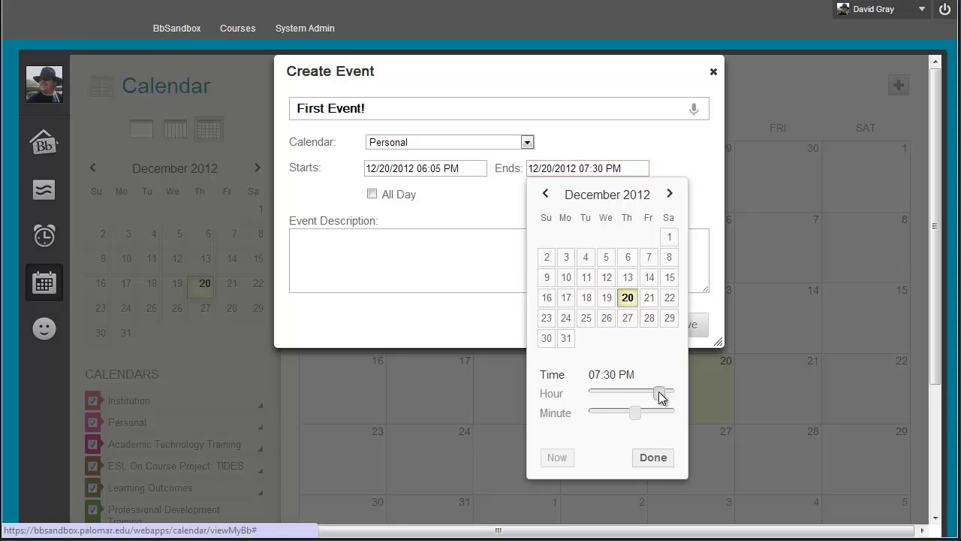
{"action": "left_click", "coordinate": [653, 458]}
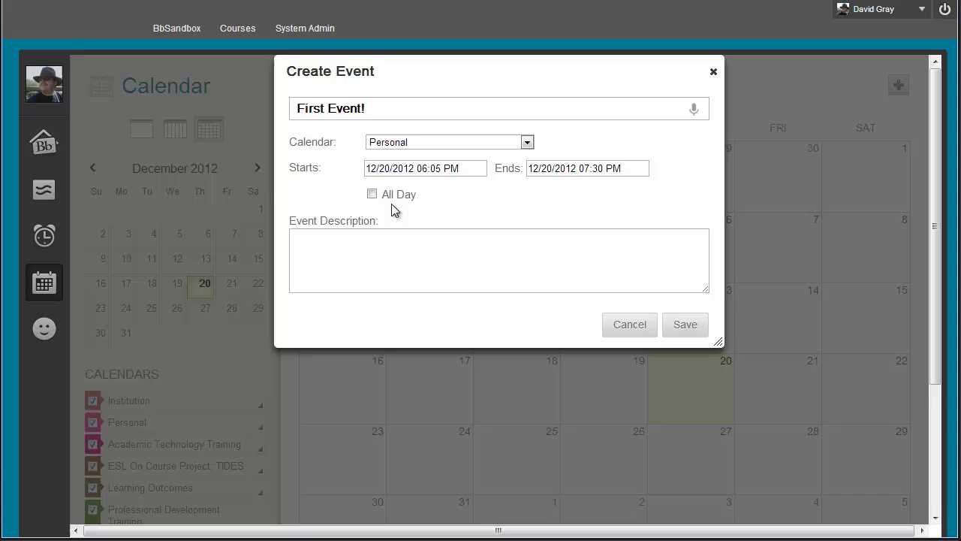
Give First Event! the description 'First!' and save it
{"action": "left_click", "coordinate": [376, 252]}
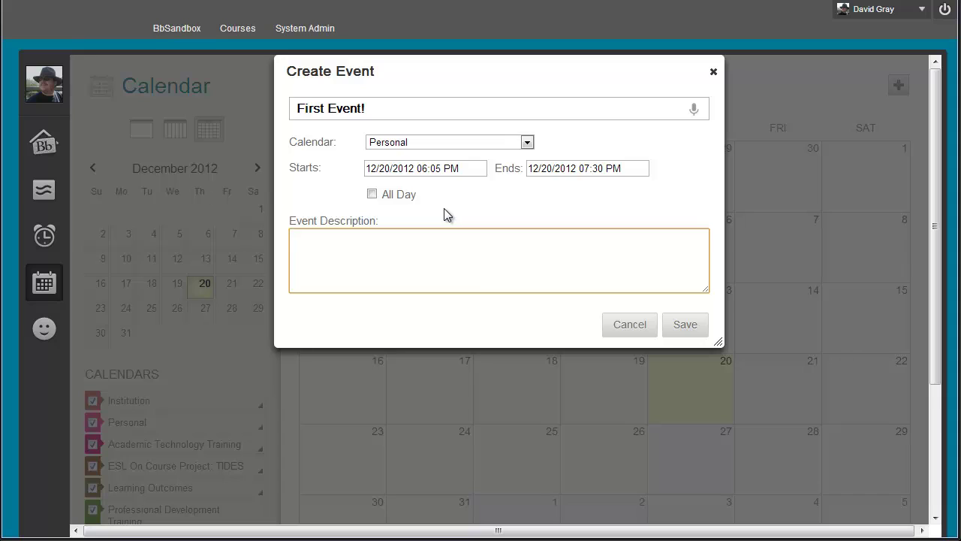
{"action": "type", "text": "First!"}
{"action": "left_click", "coordinate": [685, 325]}
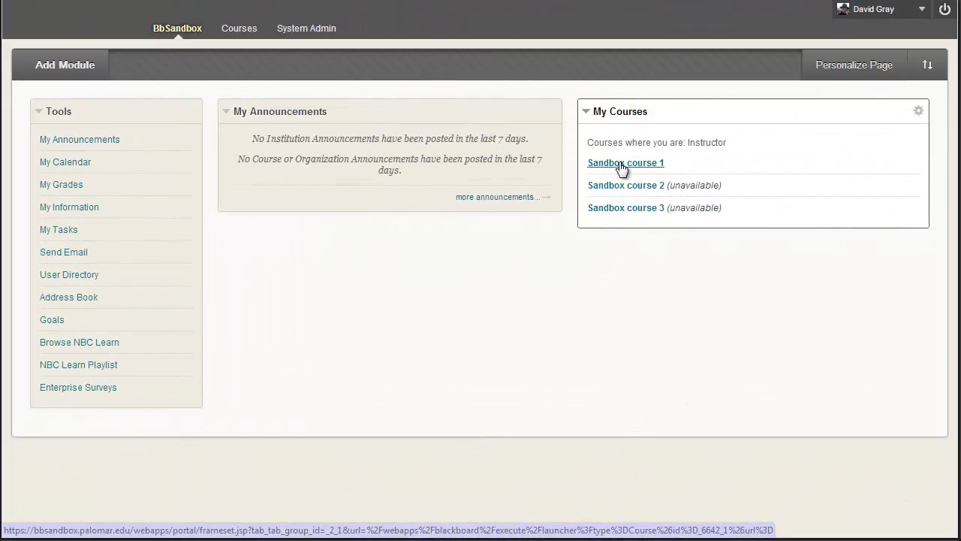
Open Sandbox course 1's calendar and start an event named 'First Course Event'
{"action": "left_click", "coordinate": [621, 165]}
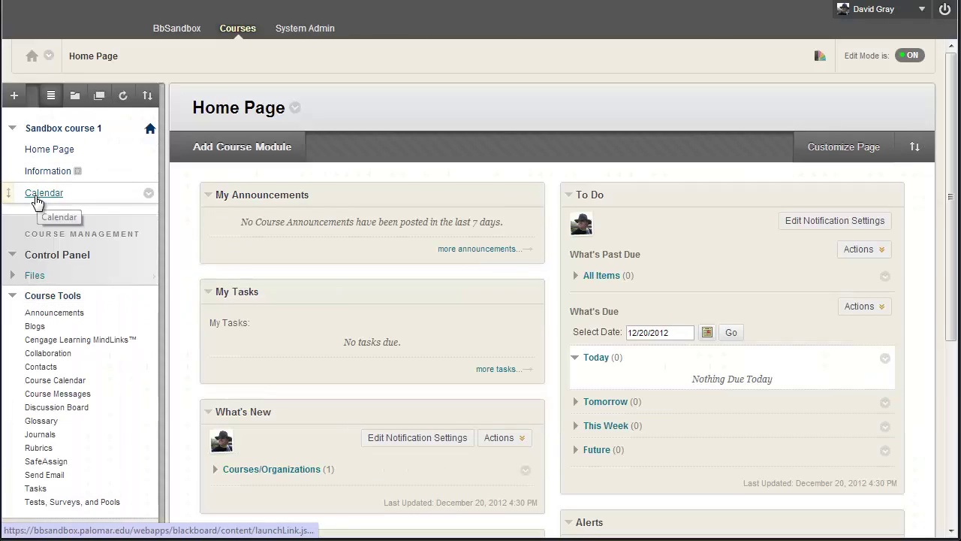
{"action": "left_click", "coordinate": [36, 196]}
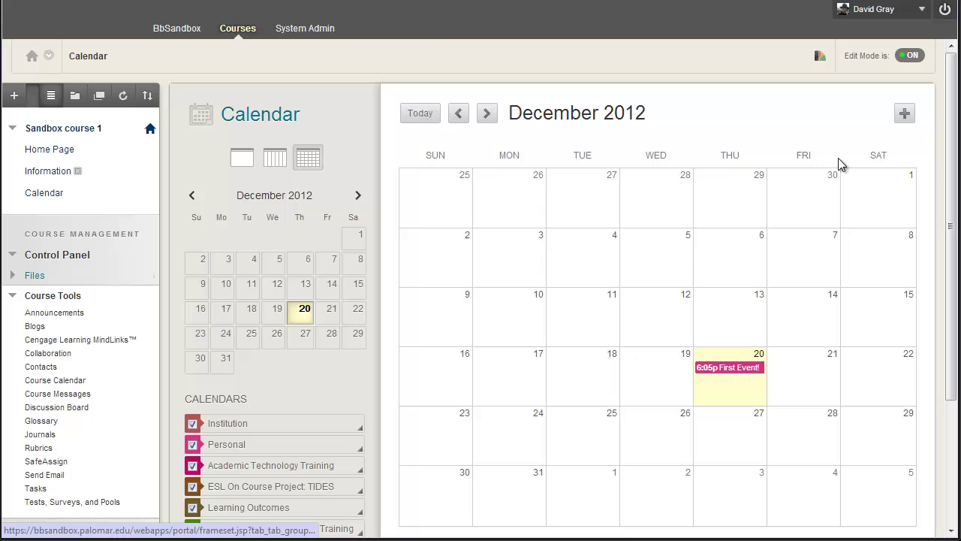
{"action": "left_click", "coordinate": [905, 114]}
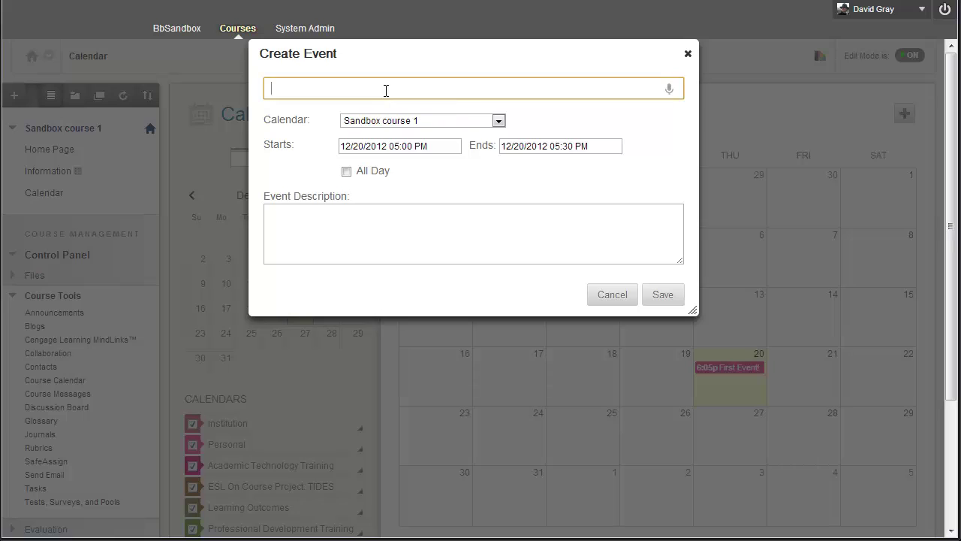
{"action": "type", "text": "First Co"}
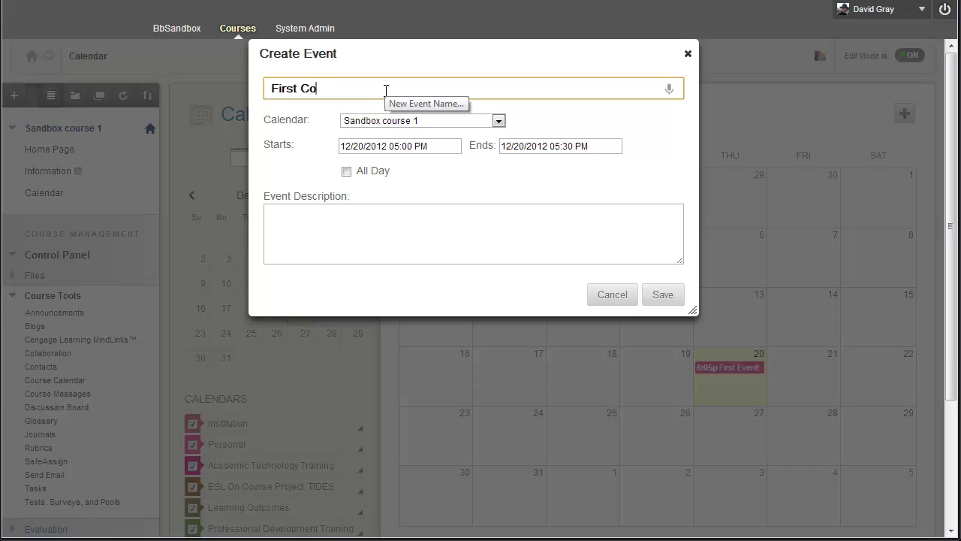
{"action": "type", "text": "urse Event"}
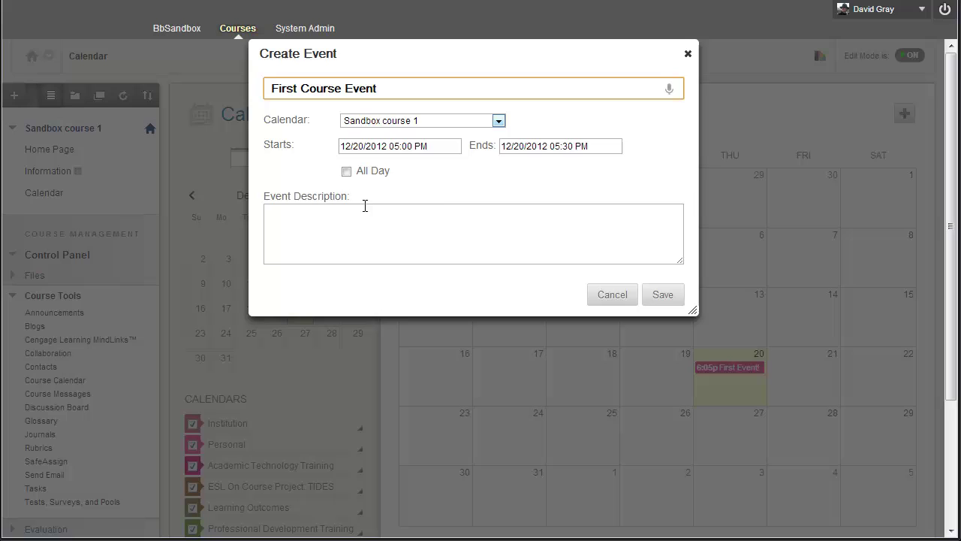
Set the event's start and end dates to December 21, ending at 06:30 PM
{"action": "left_click", "coordinate": [453, 148]}
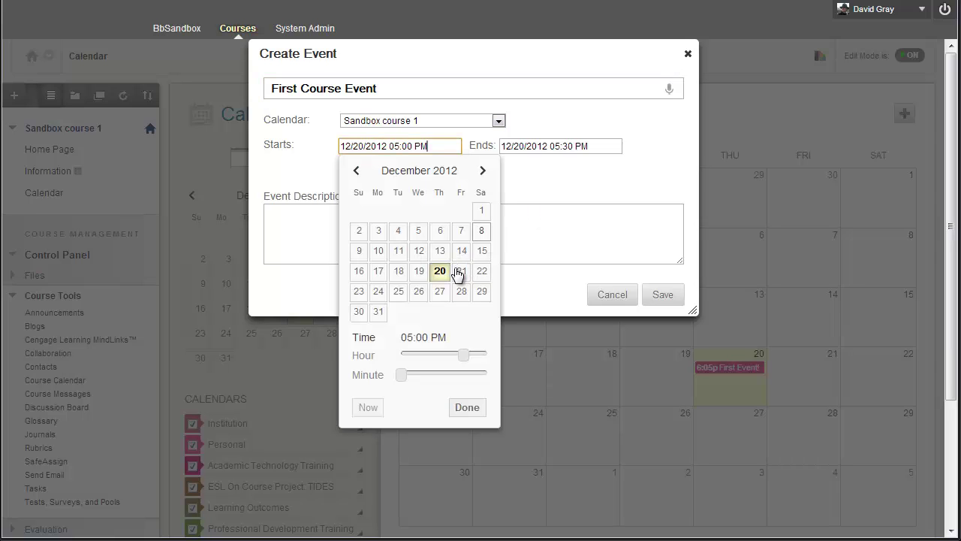
{"action": "left_click", "coordinate": [461, 270]}
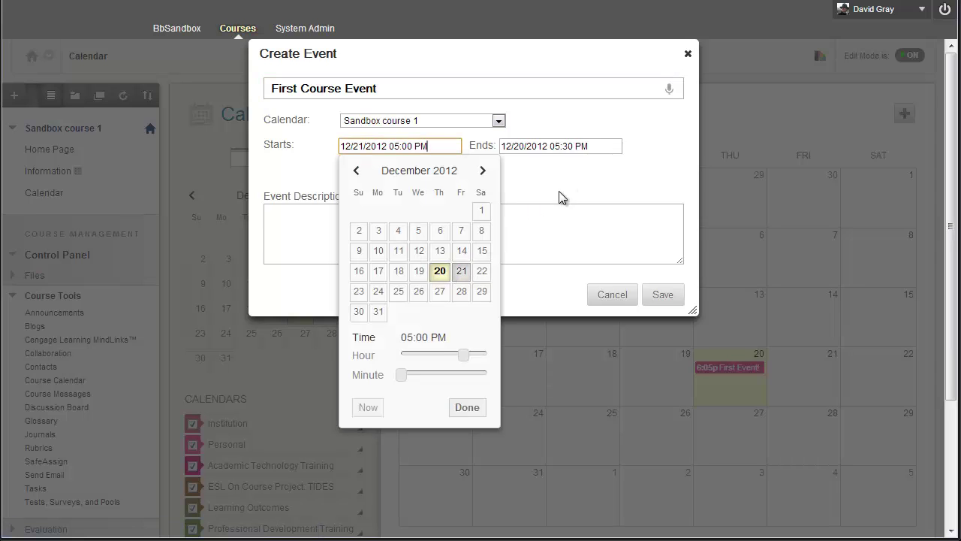
{"action": "left_click", "coordinate": [460, 409]}
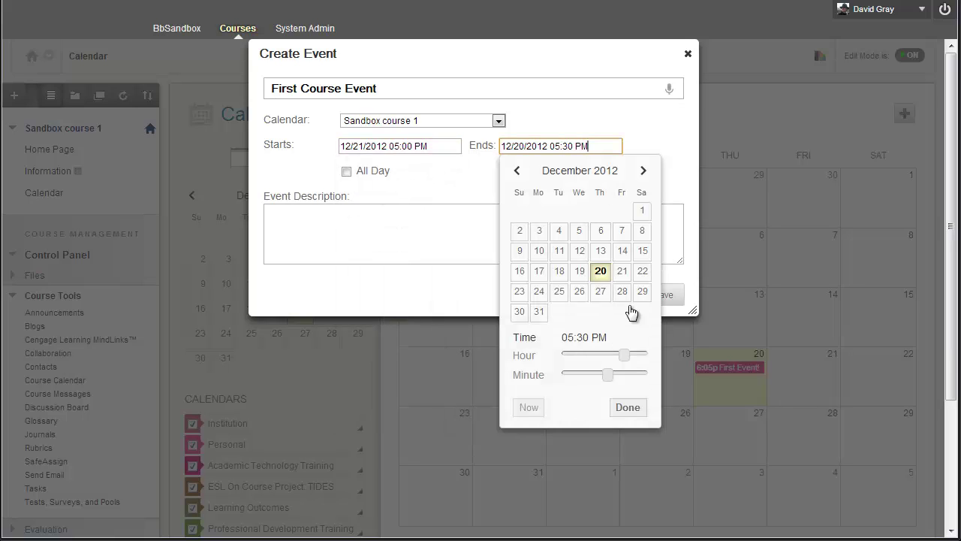
{"action": "left_click", "coordinate": [621, 271]}
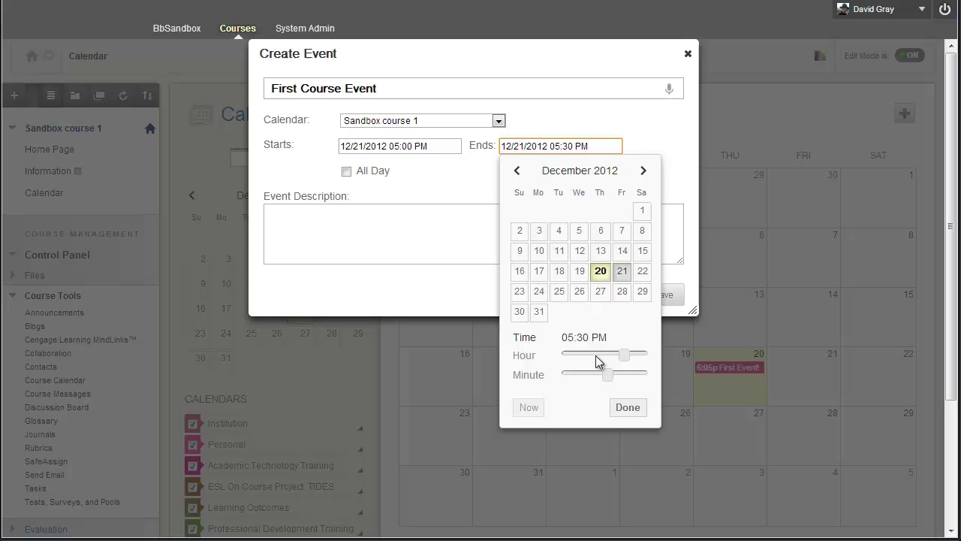
{"action": "left_click", "coordinate": [627, 360]}
{"action": "left_click_drag", "start_coordinate": [628, 360], "coordinate": [633, 359]}
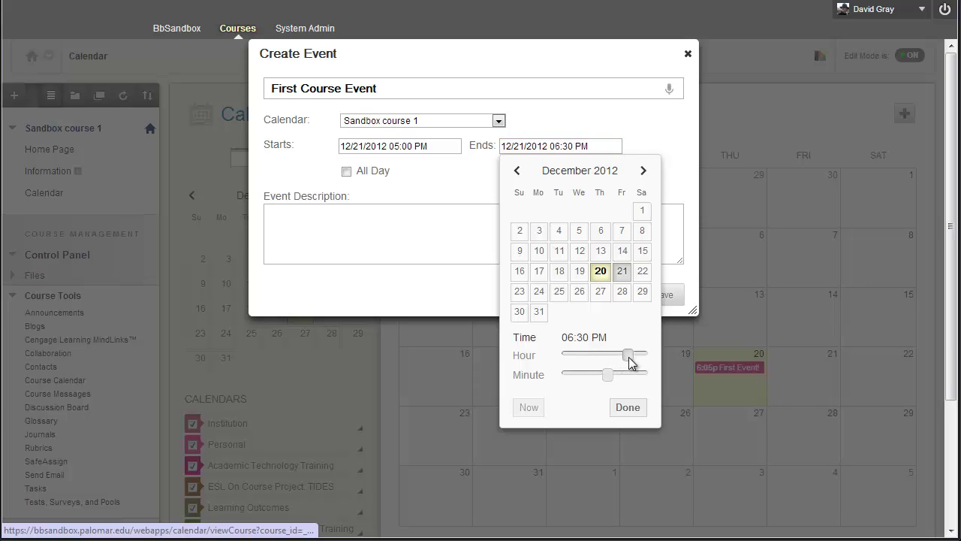
{"action": "left_click", "coordinate": [628, 408]}
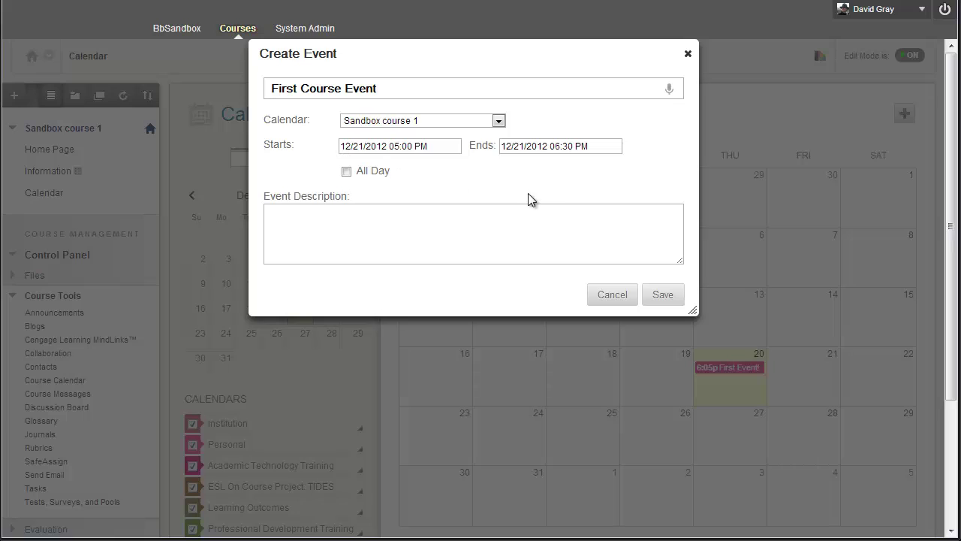
Enter the description 'First Course', correcting the typo
{"action": "left_click", "coordinate": [444, 233]}
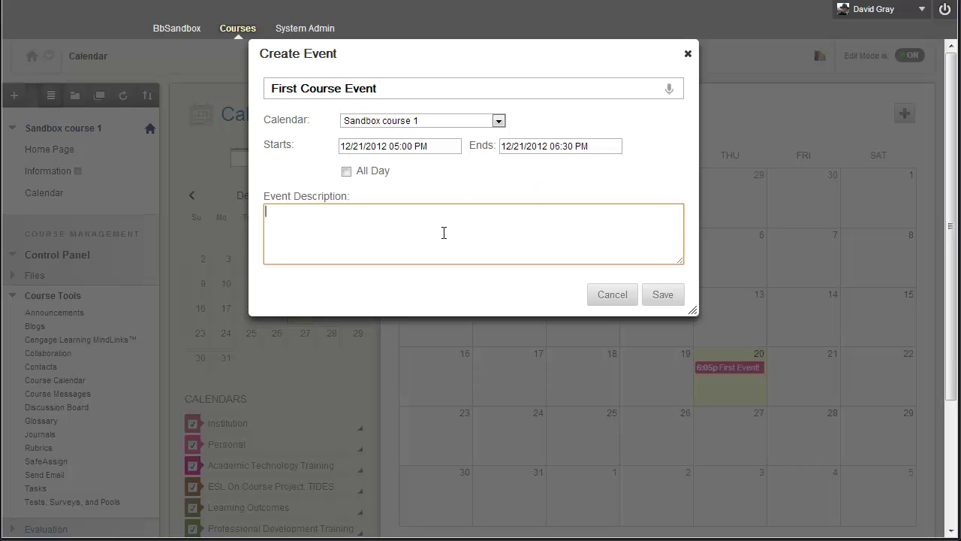
{"action": "type", "text": "First Couse"}
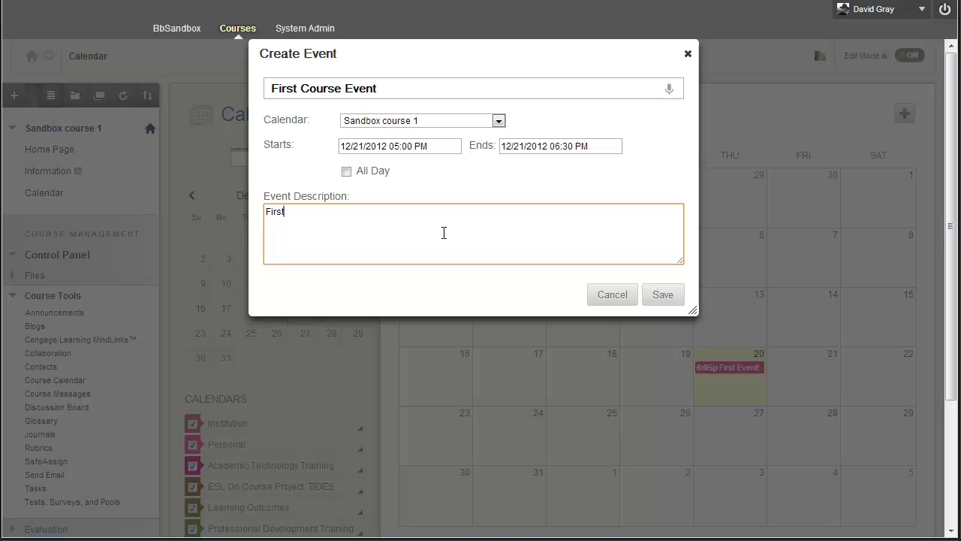
{"action": "key", "text": "BackSpace"}
{"action": "key", "text": "BackSpace"}
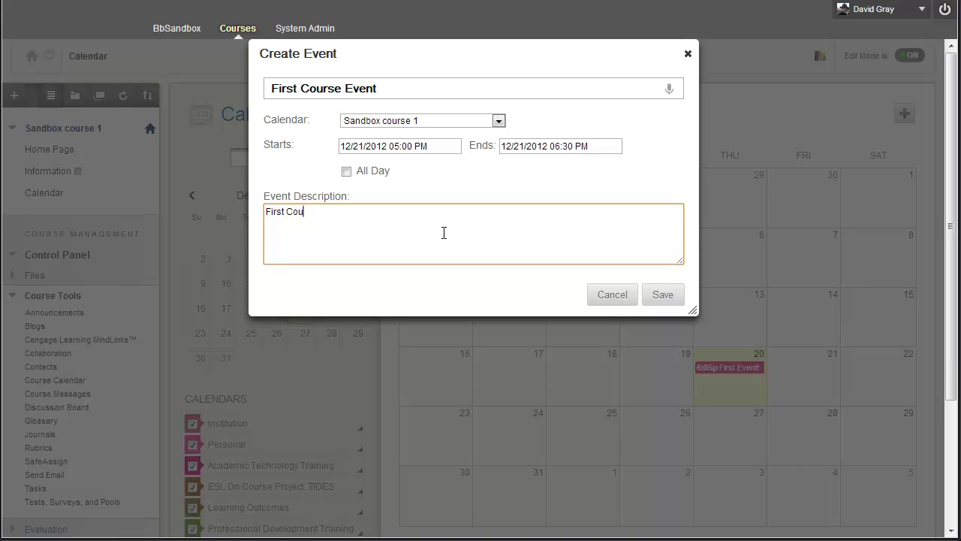
{"action": "type", "text": "rse"}
Save First Course Event and scroll through the calendar to check it
{"action": "left_click", "coordinate": [663, 295]}
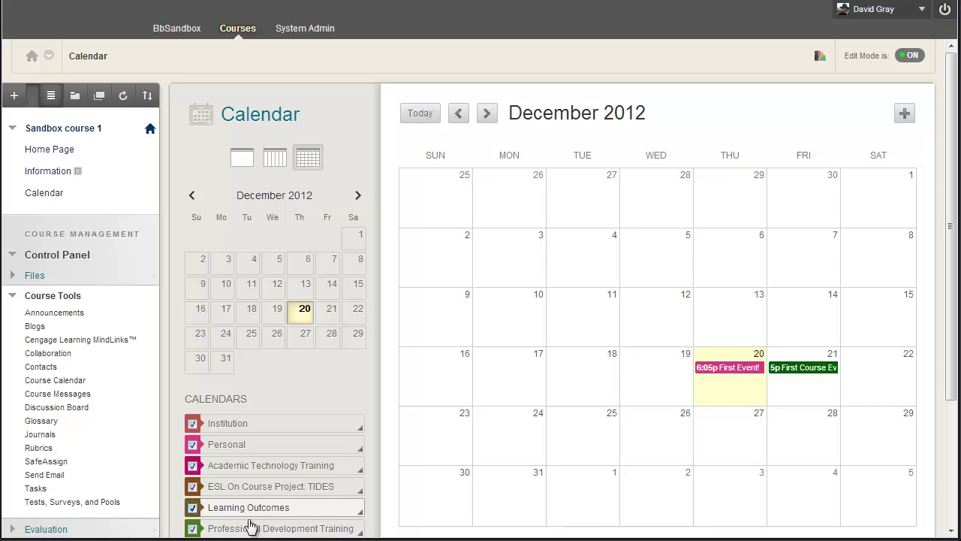
{"action": "scroll", "coordinate": [489, 450], "scroll_direction": "down", "scroll_amount": 3}
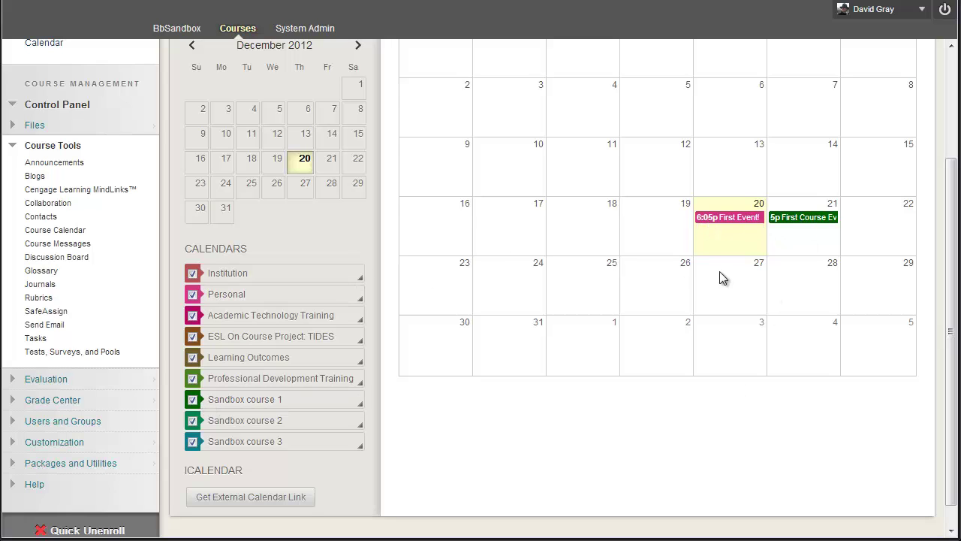
{"action": "scroll", "coordinate": [796, 334], "scroll_direction": "up", "scroll_amount": 2}
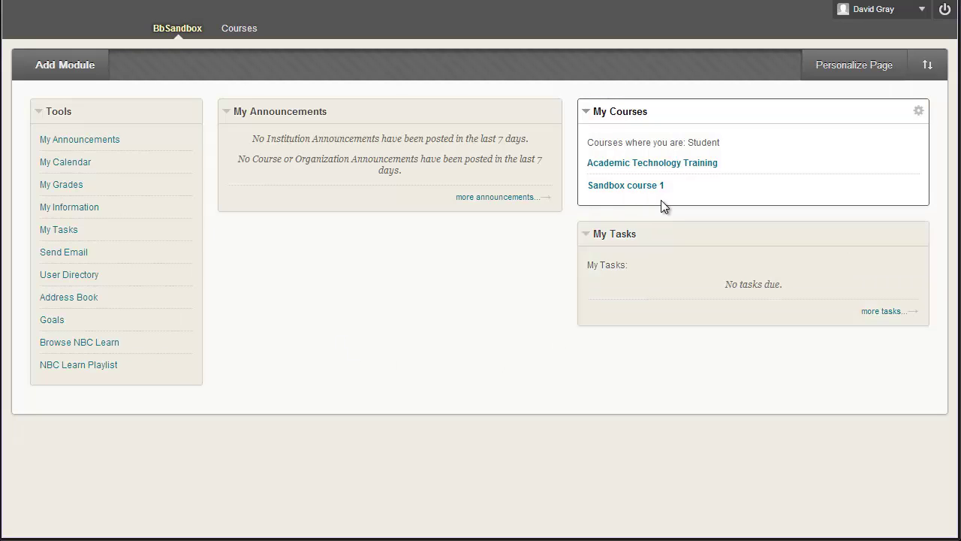
Open the student's full personal calendar from the global navigation panel and review December 2012
{"action": "left_click", "coordinate": [922, 10]}
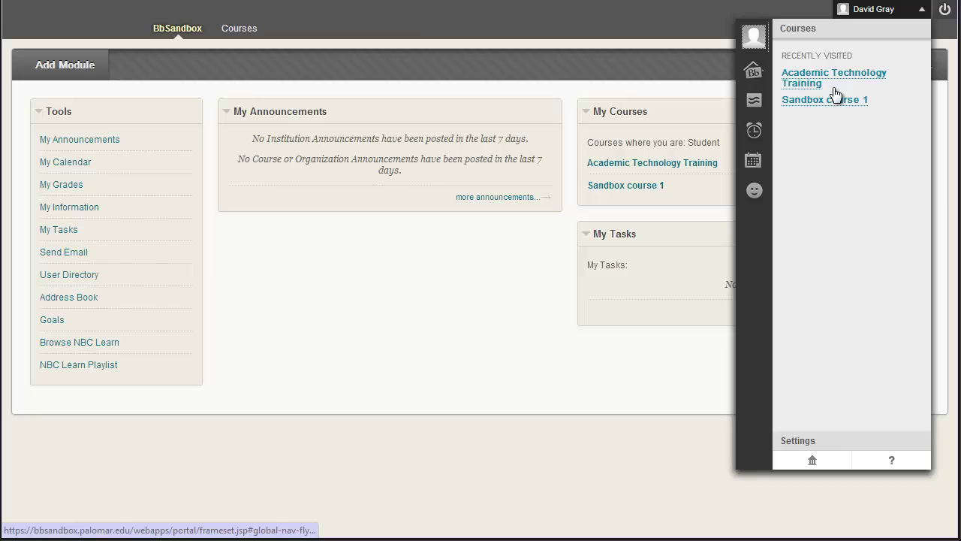
{"action": "left_click", "coordinate": [750, 165]}
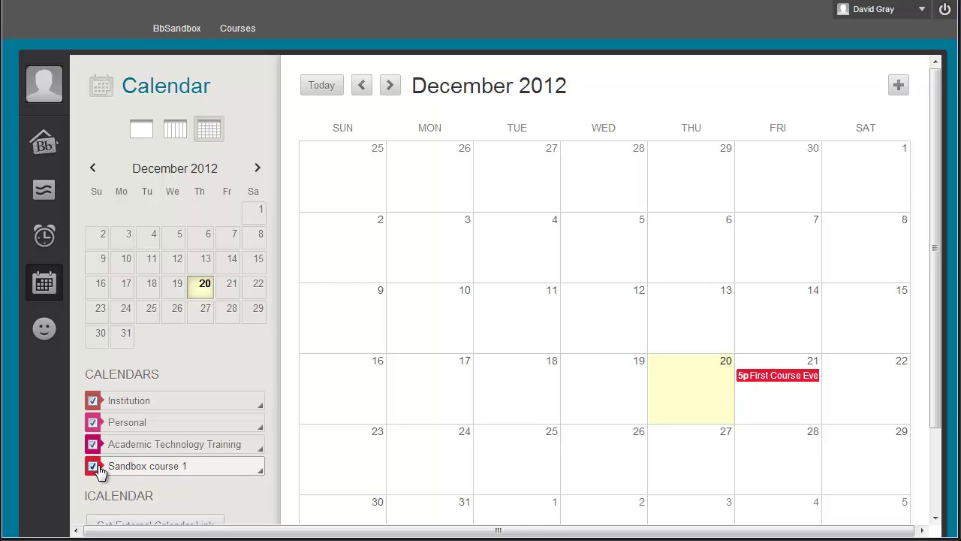
{"action": "scroll", "coordinate": [275, 485], "scroll_direction": "down", "scroll_amount": 2}
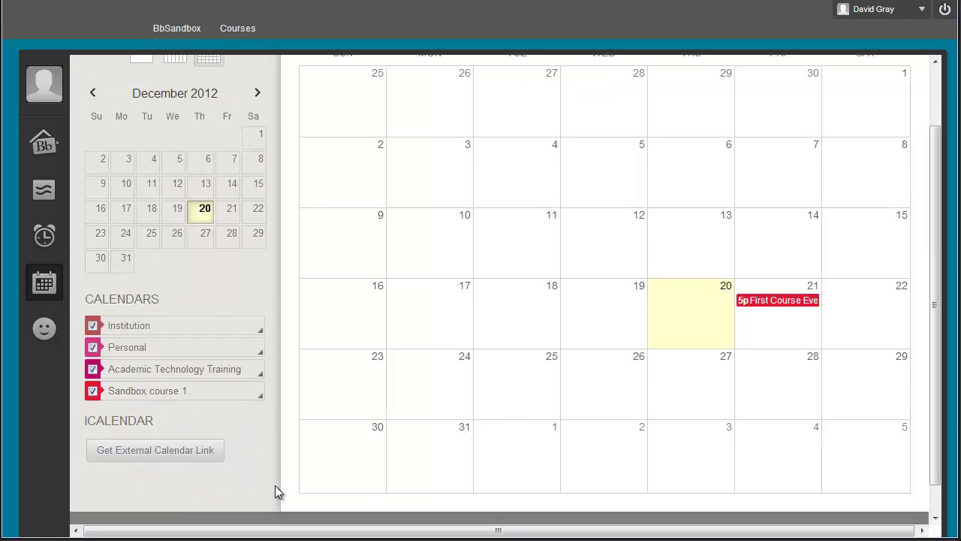
{"action": "scroll", "coordinate": [275, 485], "scroll_direction": "up", "scroll_amount": 2}
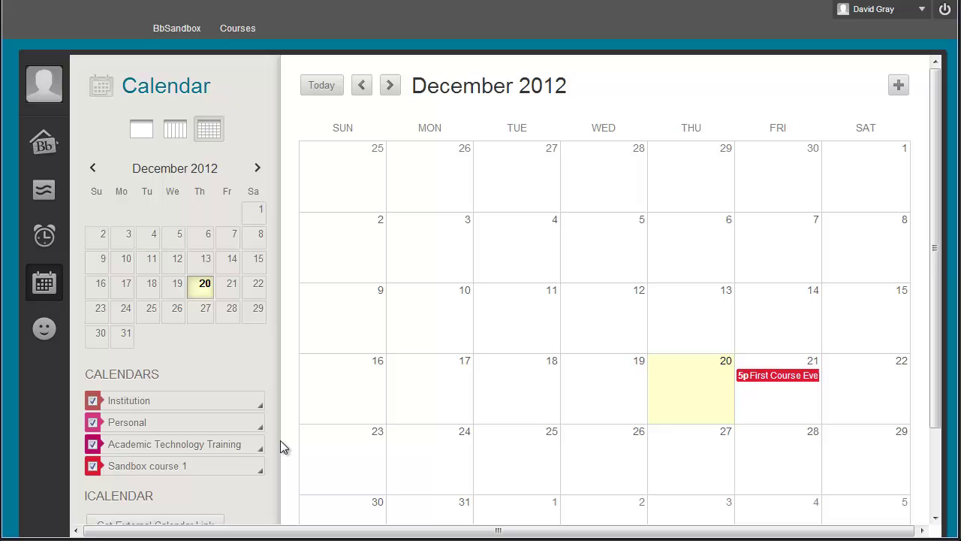
View First Course Event's details, then start a new event and cancel it
{"action": "left_click", "coordinate": [783, 377]}
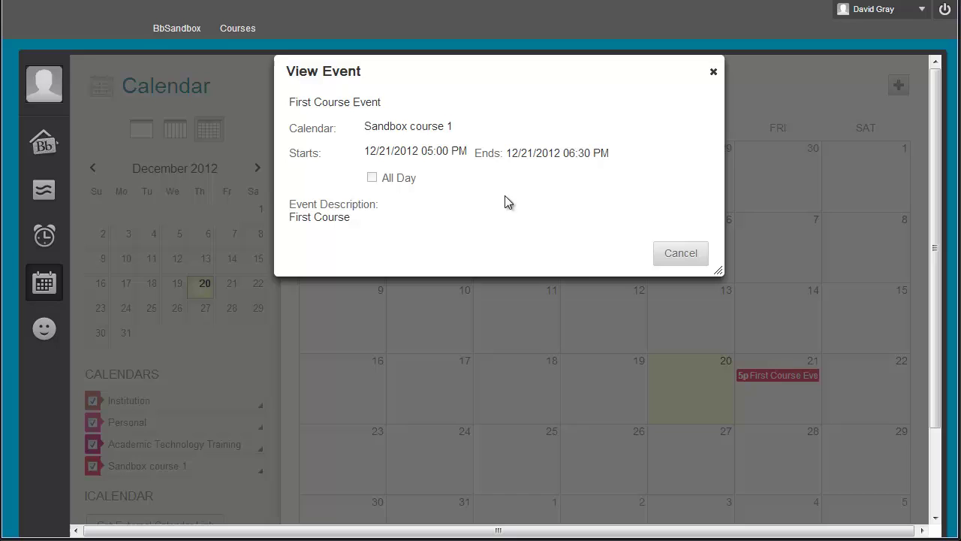
{"action": "left_click", "coordinate": [681, 255]}
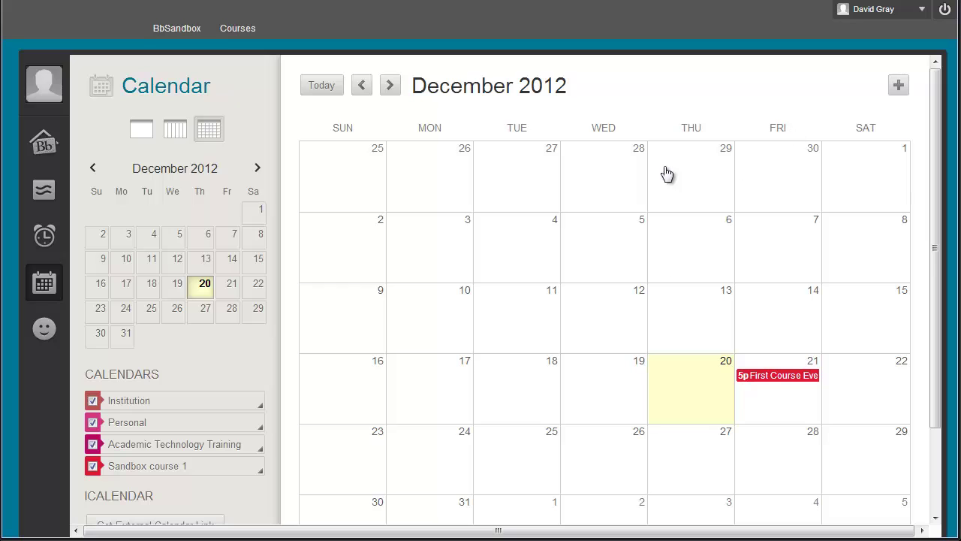
{"action": "left_click", "coordinate": [899, 85]}
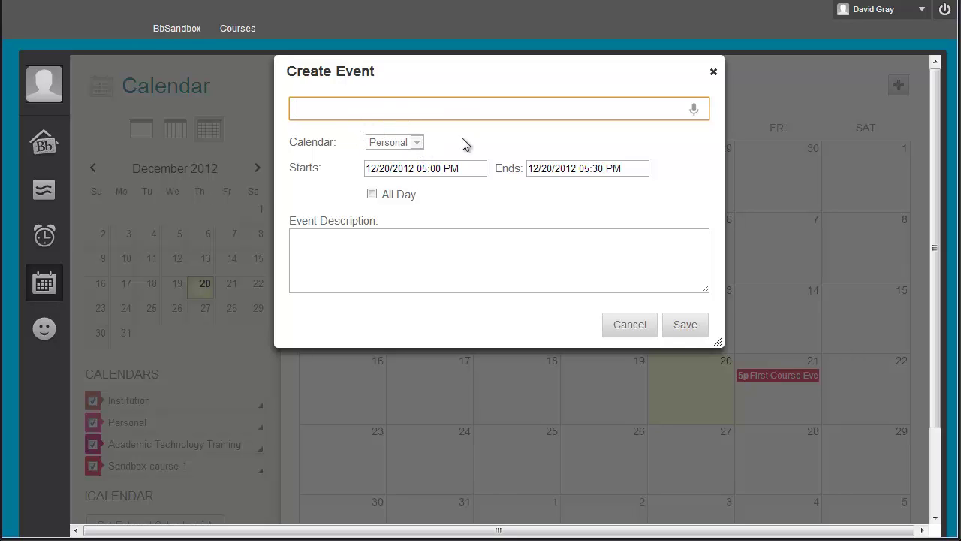
{"action": "left_click", "coordinate": [621, 327]}
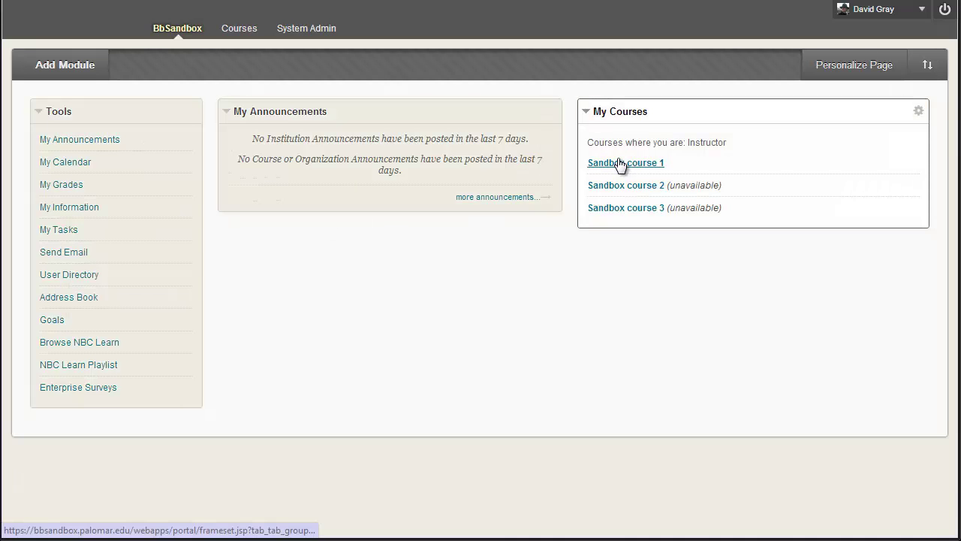
{"action": "left_click", "coordinate": [620, 163]}
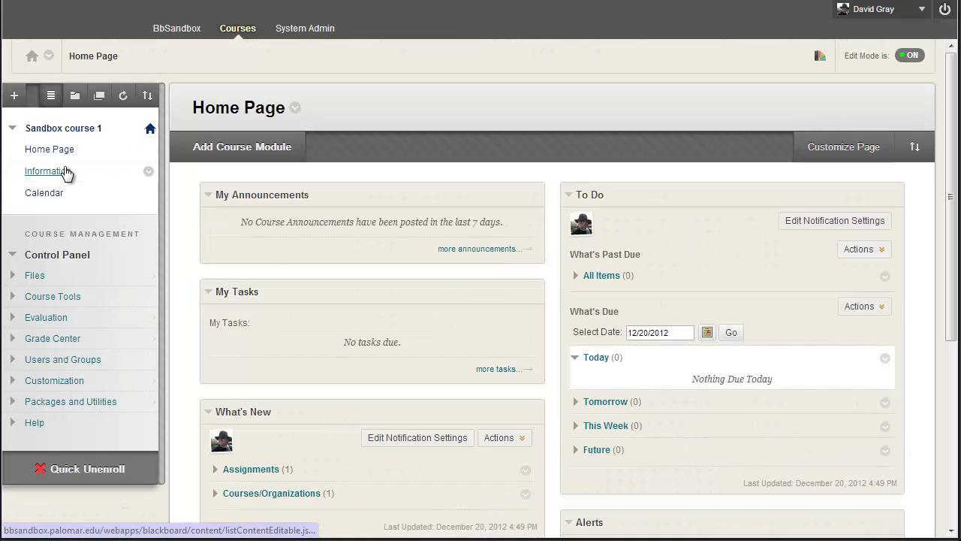
{"action": "left_click", "coordinate": [67, 172]}
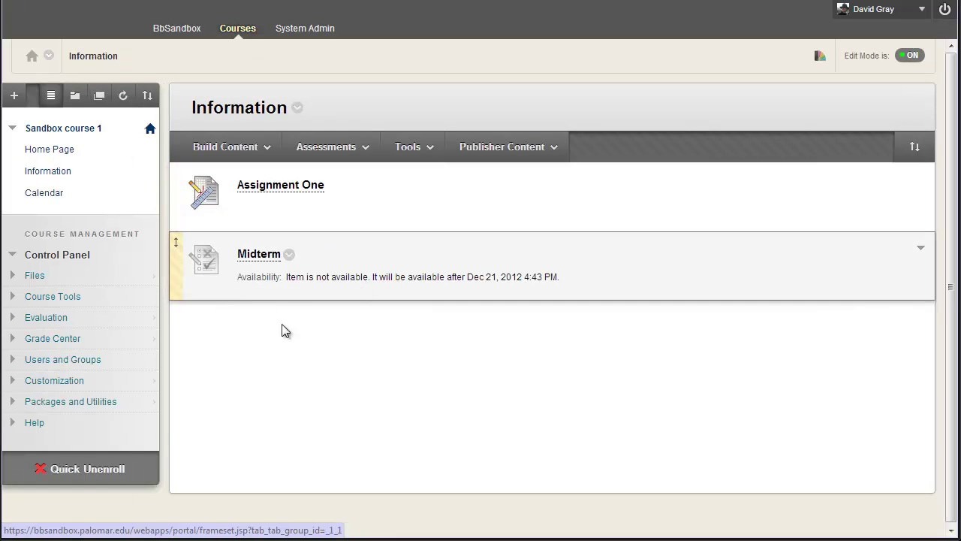
{"action": "left_click", "coordinate": [150, 341]}
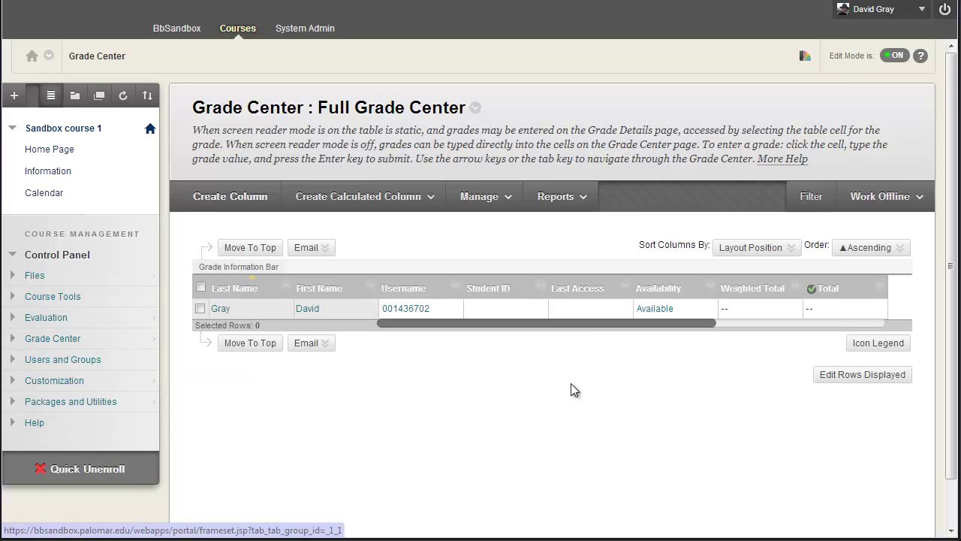
{"action": "left_click_drag", "start_coordinate": [582, 324], "coordinate": [833, 337]}
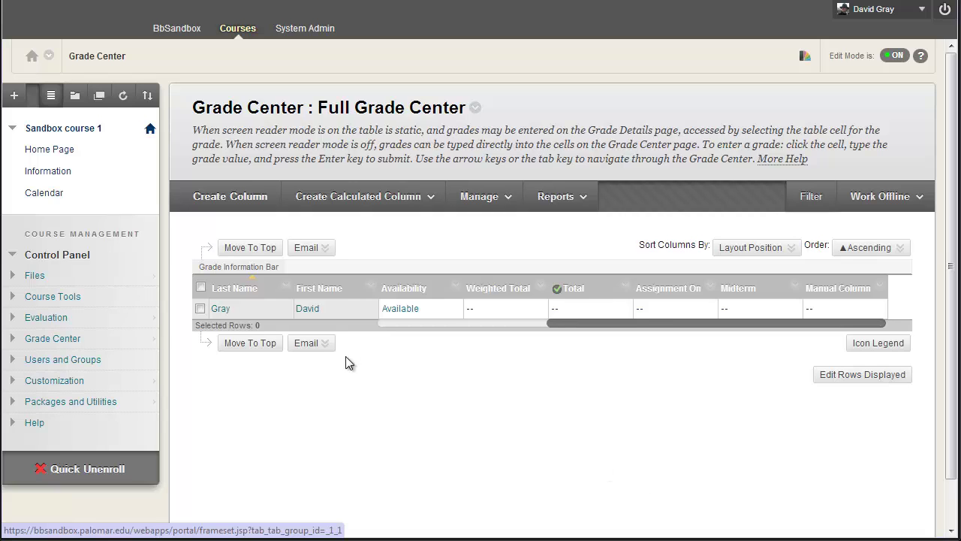
{"action": "left_click", "coordinate": [311, 343]}
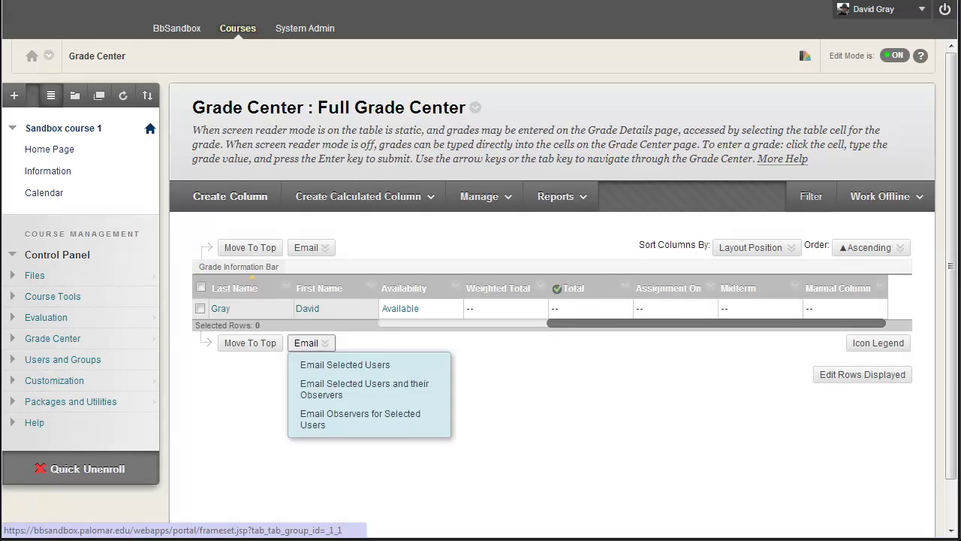
{"action": "left_click", "coordinate": [177, 30]}
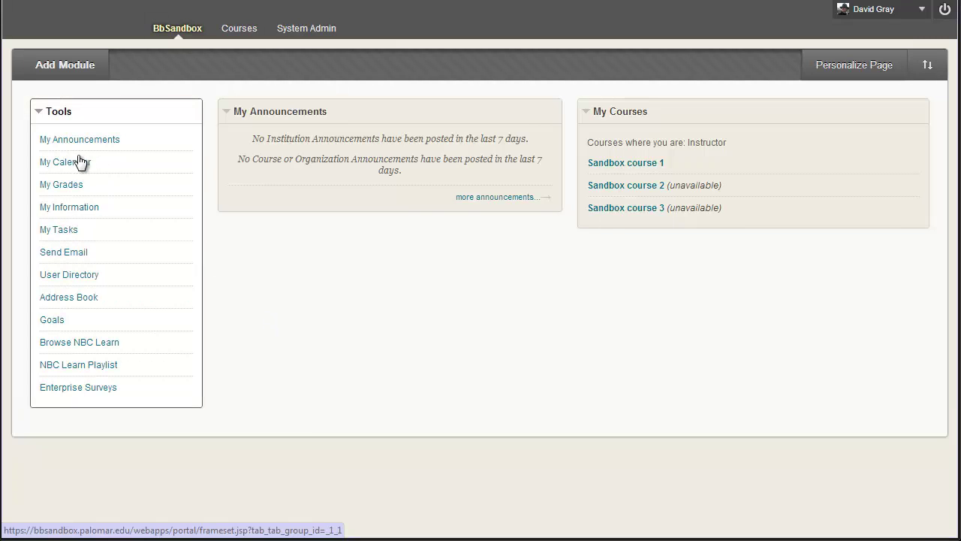
On My Calendar, view the Midterm event details, then go from Assignment One's event to grading
{"action": "left_click", "coordinate": [77, 166]}
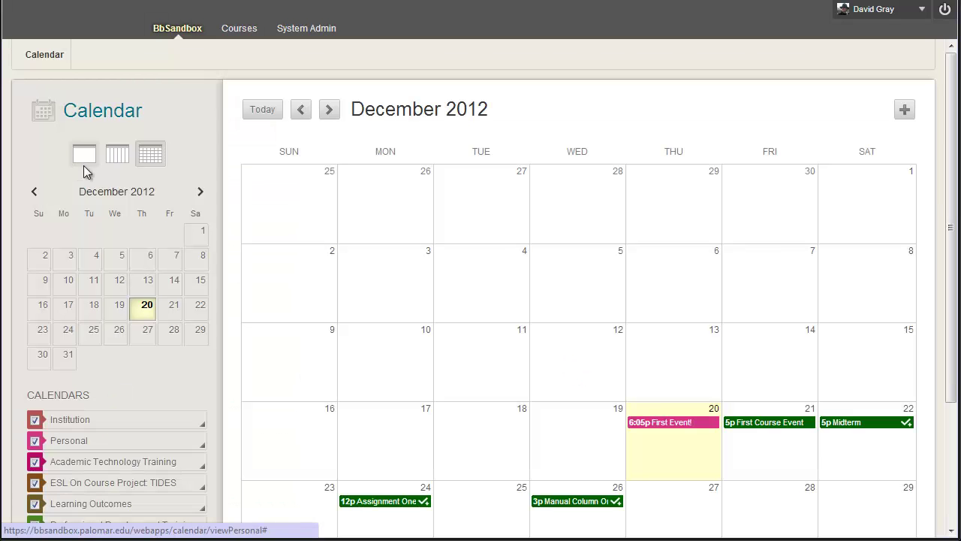
{"action": "scroll", "coordinate": [856, 287], "scroll_direction": "down", "scroll_amount": 2}
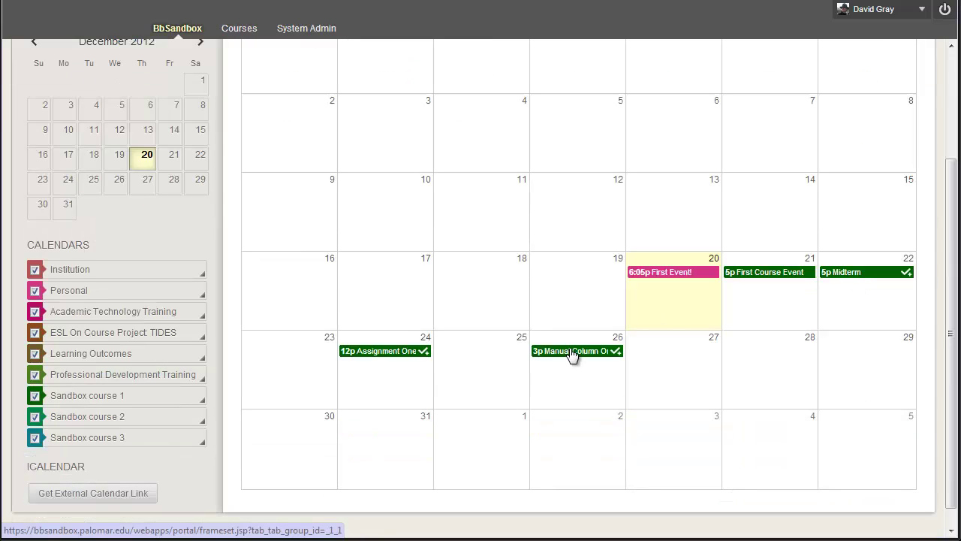
{"action": "left_click", "coordinate": [854, 274]}
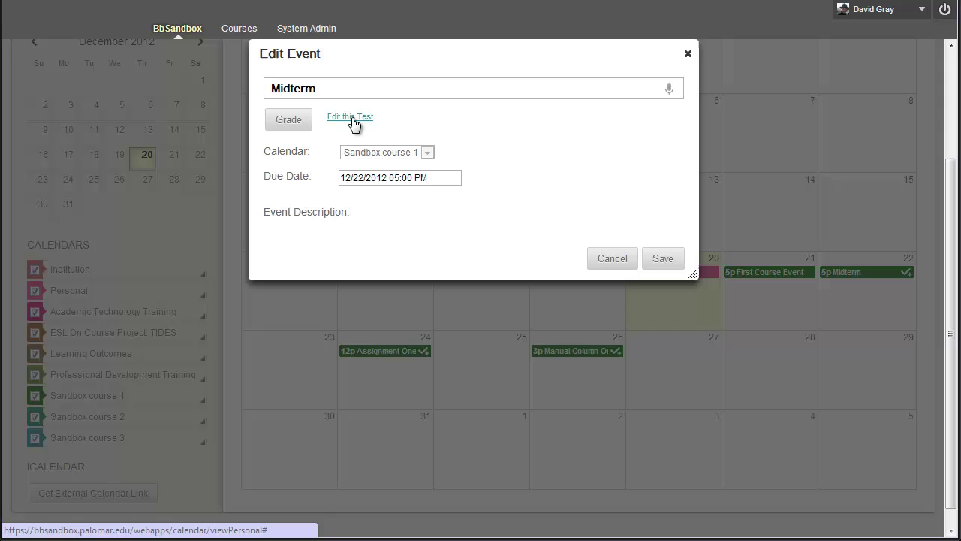
{"action": "left_click", "coordinate": [613, 259]}
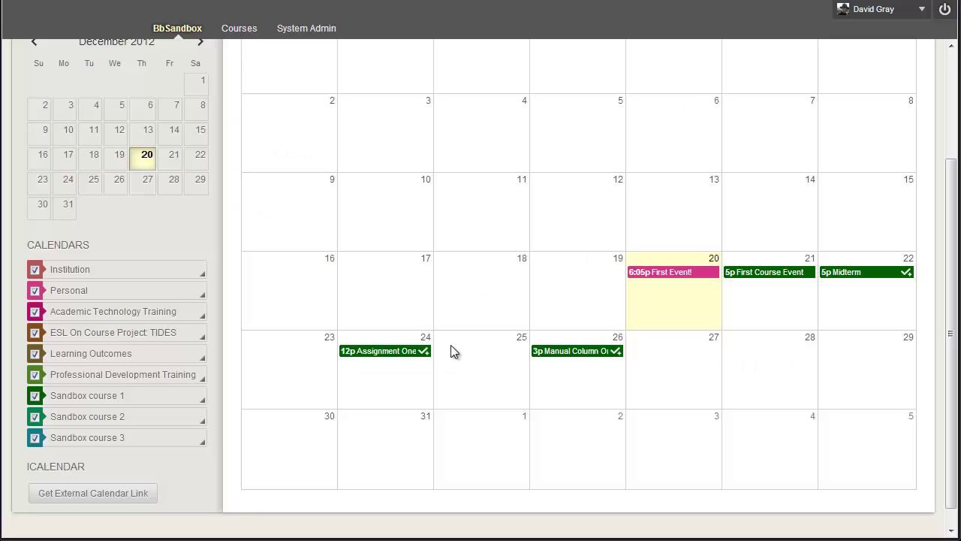
{"action": "left_click", "coordinate": [371, 352]}
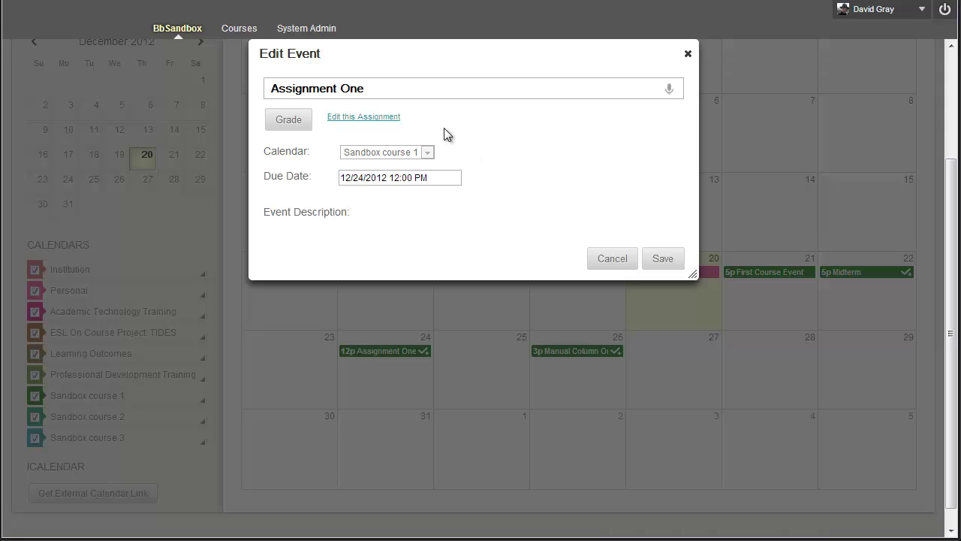
{"action": "left_click", "coordinate": [285, 124]}
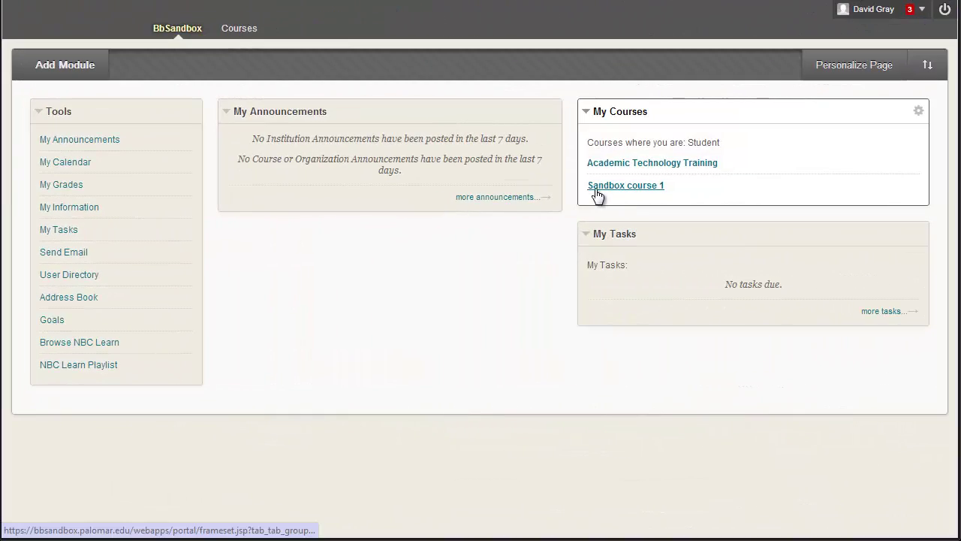
As the student, view Sandbox course 1's Information, then open the calendar from My Blackboard
{"action": "left_click", "coordinate": [625, 186]}
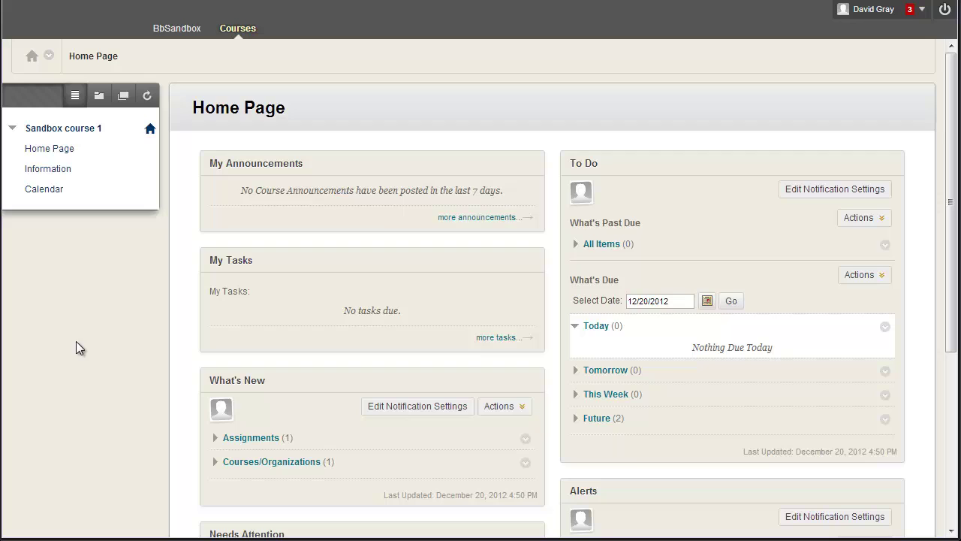
{"action": "left_click", "coordinate": [48, 171]}
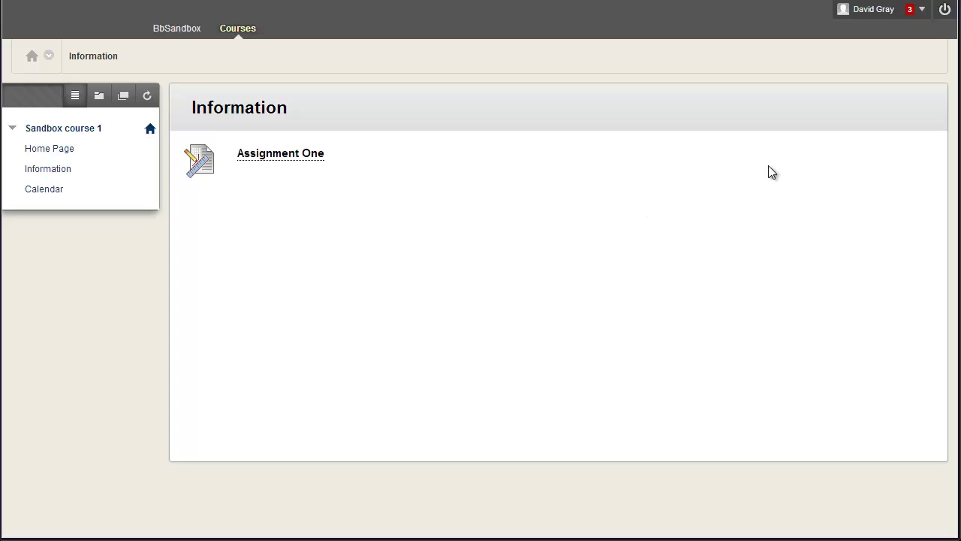
{"action": "left_click", "coordinate": [925, 13]}
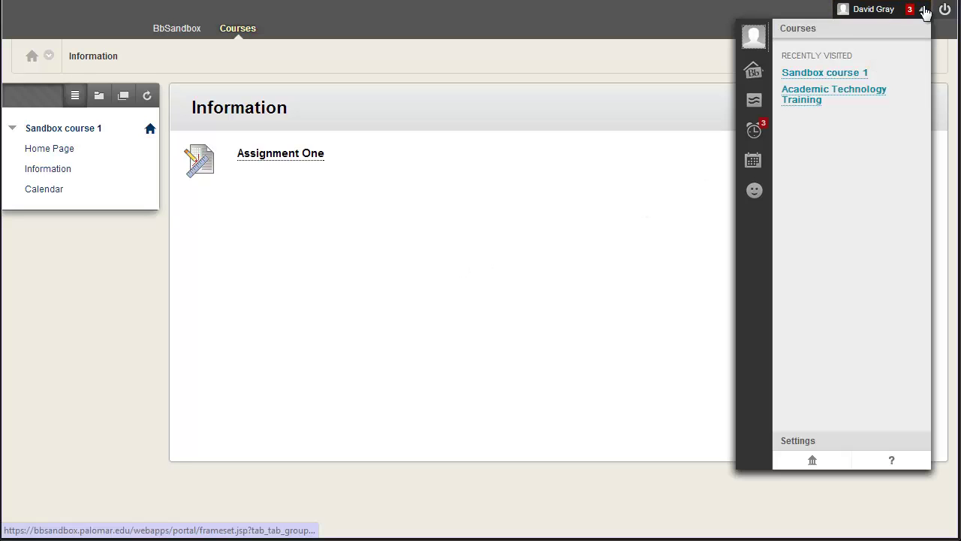
{"action": "left_click", "coordinate": [753, 128]}
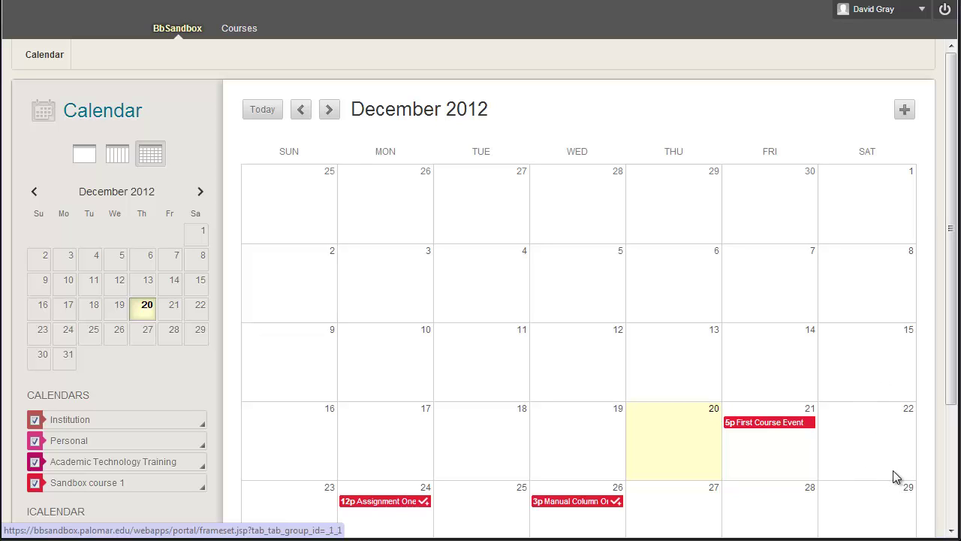
Open the 12 PM Assignment One event, due 12/24/2012, in the student's calendar
{"action": "scroll", "coordinate": [904, 395], "scroll_direction": "down", "scroll_amount": 4}
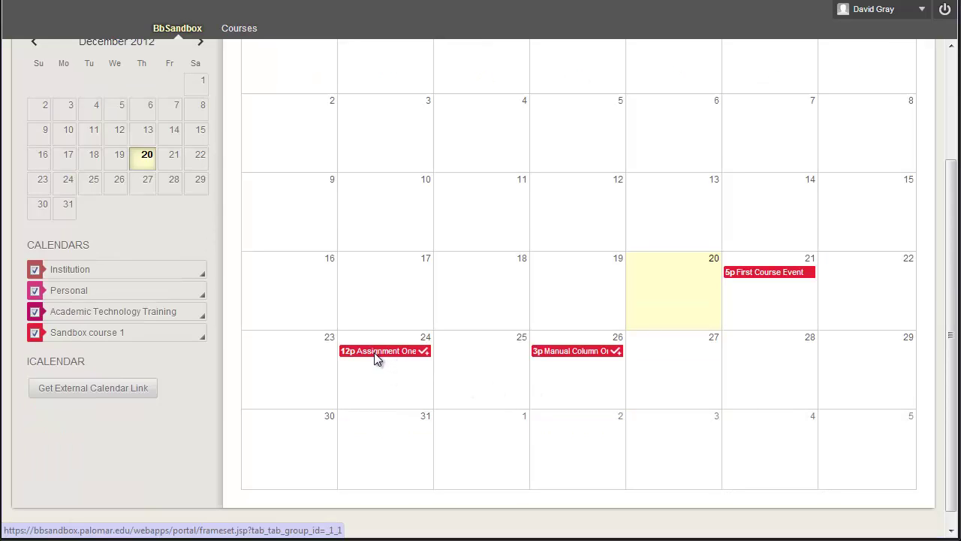
{"action": "left_click", "coordinate": [374, 352]}
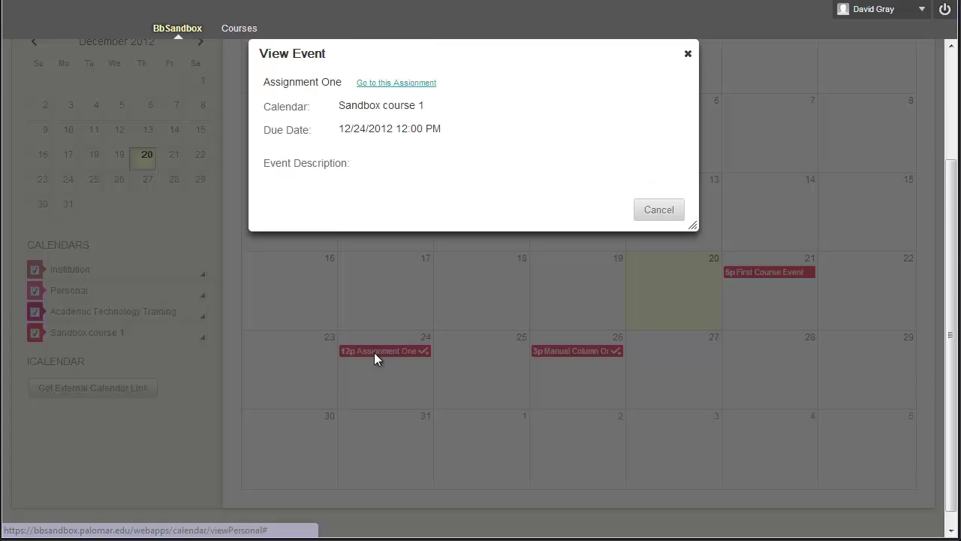
Follow the event's link to the Assignment One Upload Assignment page and scroll through it
{"action": "left_click", "coordinate": [424, 84]}
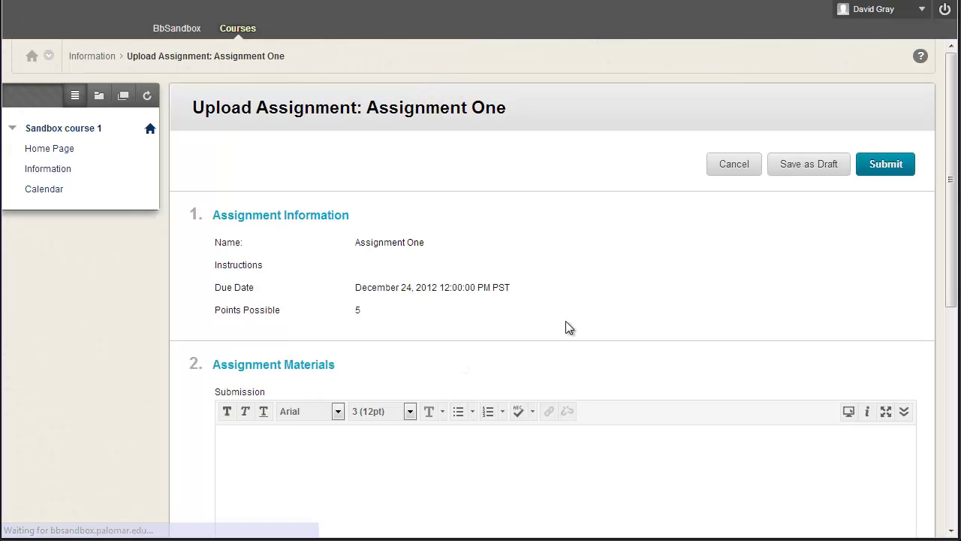
{"action": "scroll", "coordinate": [636, 286], "scroll_direction": "down", "scroll_amount": 3}
{"action": "scroll", "coordinate": [635, 285], "scroll_direction": "down", "scroll_amount": 3}
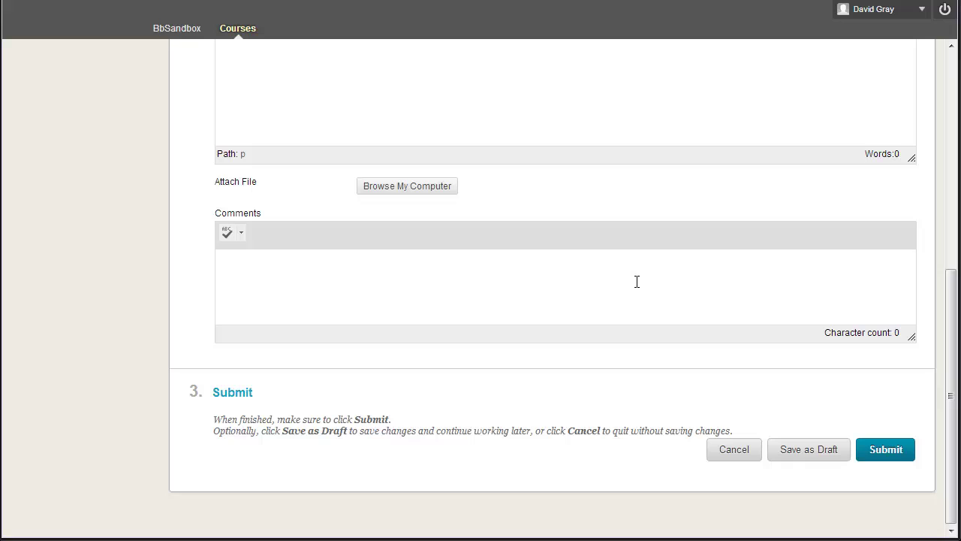
{"action": "scroll", "coordinate": [636, 281], "scroll_direction": "up", "scroll_amount": 6}
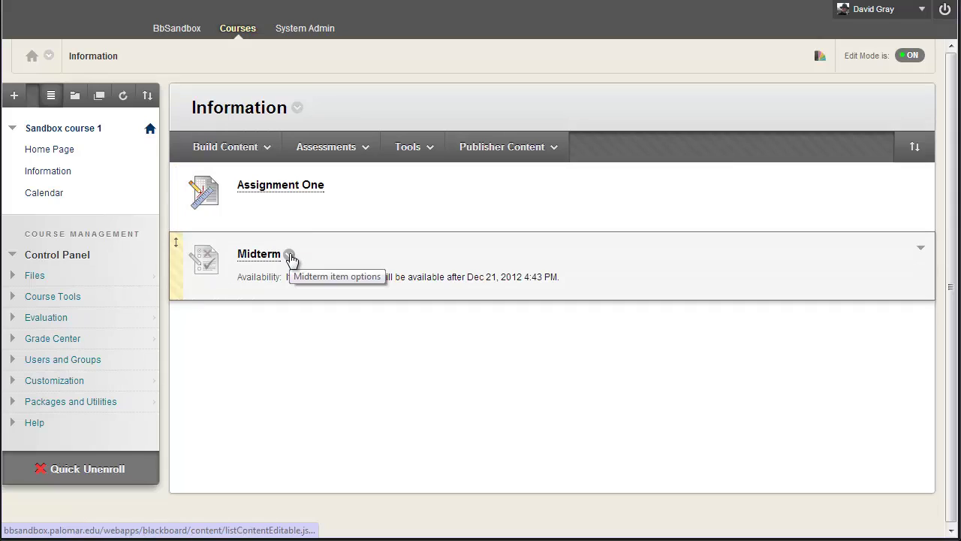
In the Midterm's Test Options, enable Display After and set it to 12/20/2012
{"action": "left_click", "coordinate": [289, 255]}
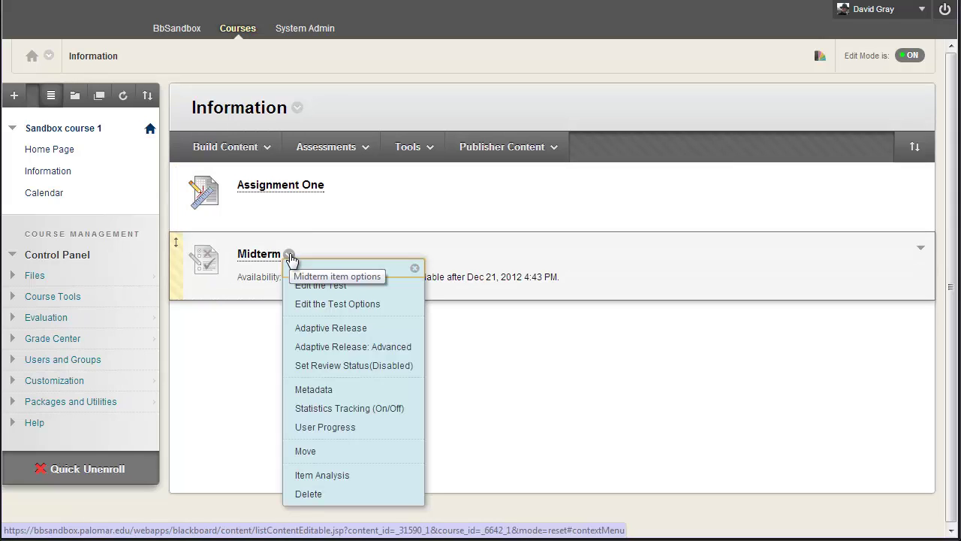
{"action": "left_click", "coordinate": [338, 304]}
{"action": "scroll", "coordinate": [640, 294], "scroll_direction": "down", "scroll_amount": 6}
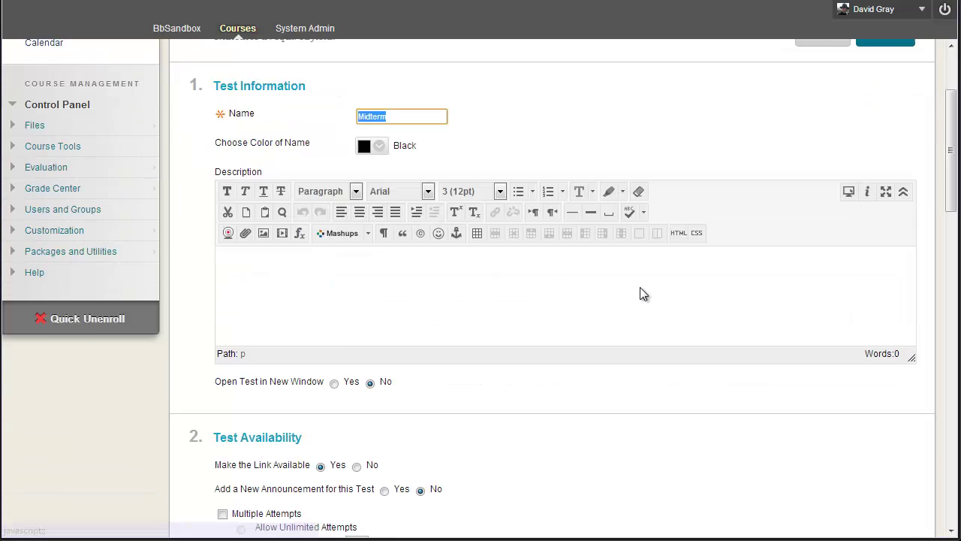
{"action": "scroll", "coordinate": [640, 294], "scroll_direction": "down", "scroll_amount": 3}
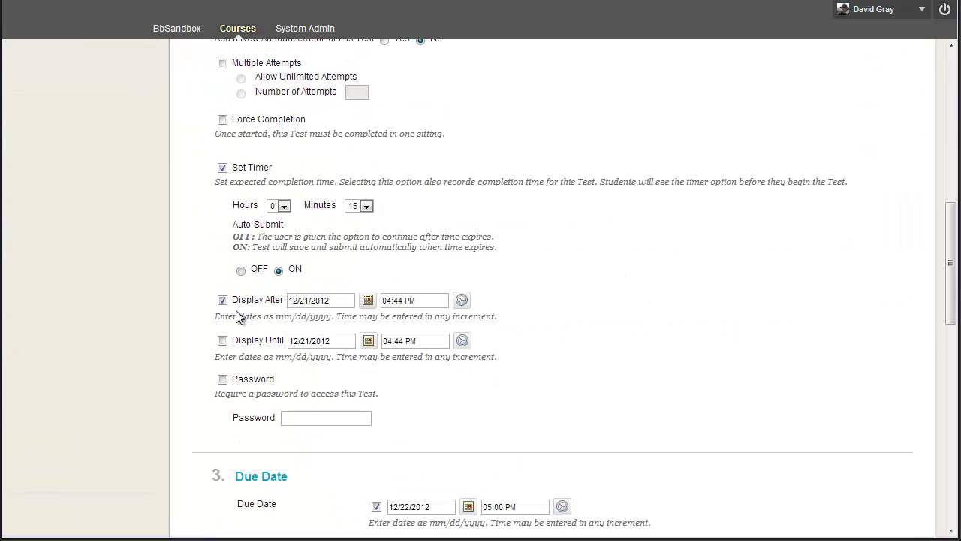
{"action": "left_click", "coordinate": [367, 300]}
{"action": "left_click", "coordinate": [469, 395]}
{"action": "left_click", "coordinate": [589, 312]}
{"action": "scroll", "coordinate": [589, 313], "scroll_direction": "up", "scroll_amount": 6}
{"action": "scroll", "coordinate": [588, 306], "scroll_direction": "up", "scroll_amount": 2}
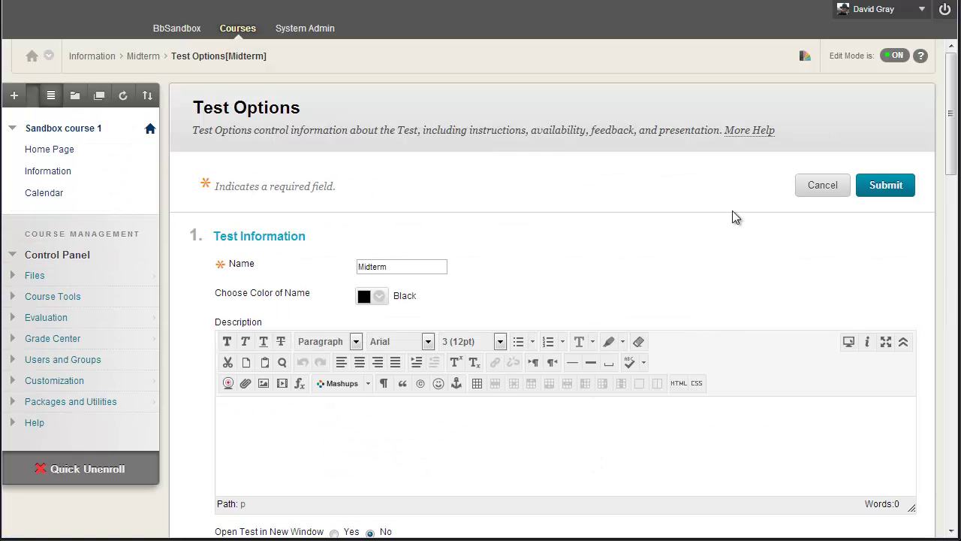
Submit the Midterm test options, then open the test from its My Calendar due-date event
{"action": "left_click", "coordinate": [883, 184]}
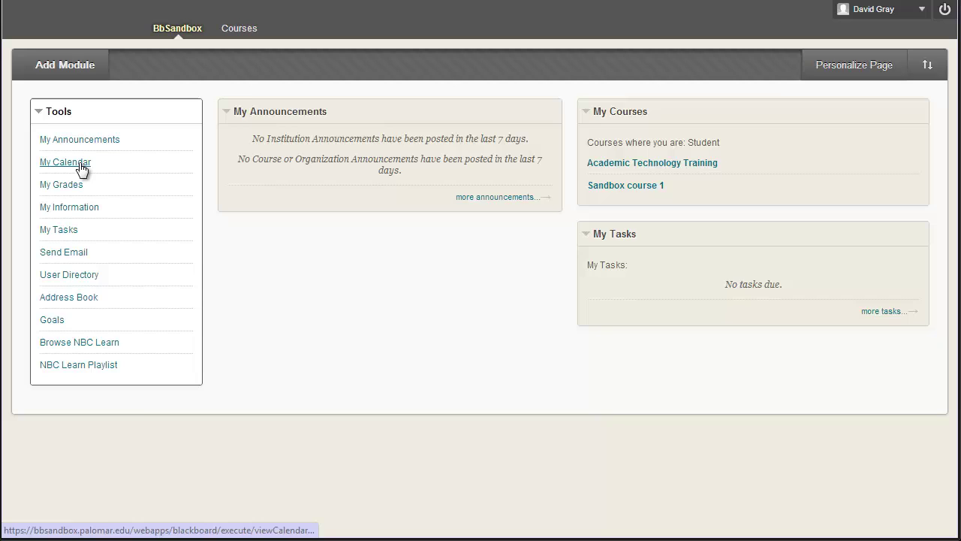
{"action": "left_click", "coordinate": [82, 168]}
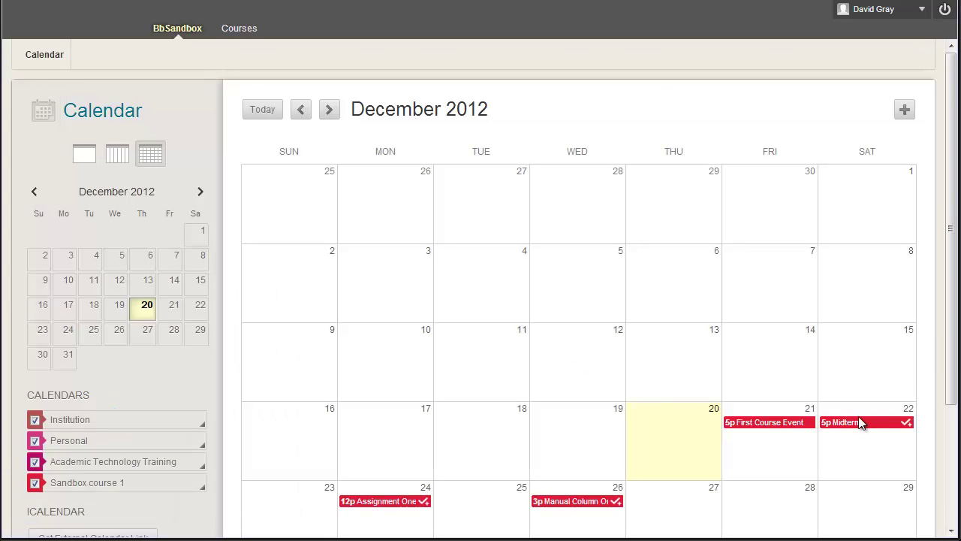
{"action": "left_click", "coordinate": [846, 422]}
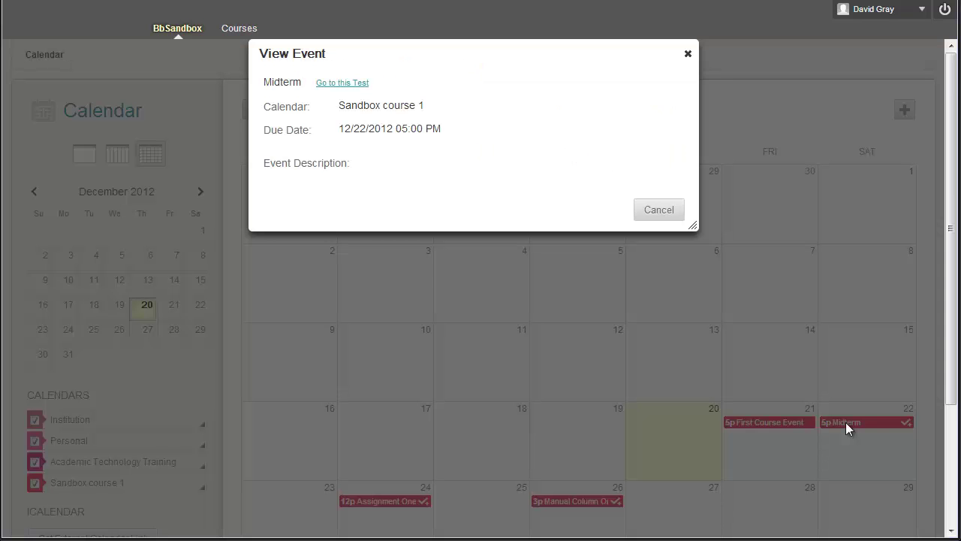
{"action": "left_click", "coordinate": [351, 83]}
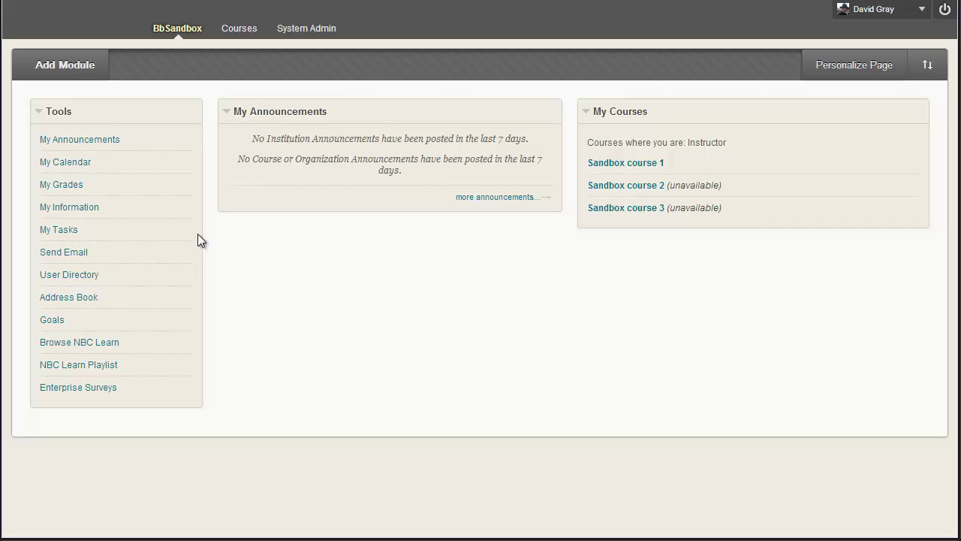
Jump from the Midterm calendar event to its Grade Center column, inspect the cell menu, then open course Calendar
{"action": "left_click", "coordinate": [83, 164]}
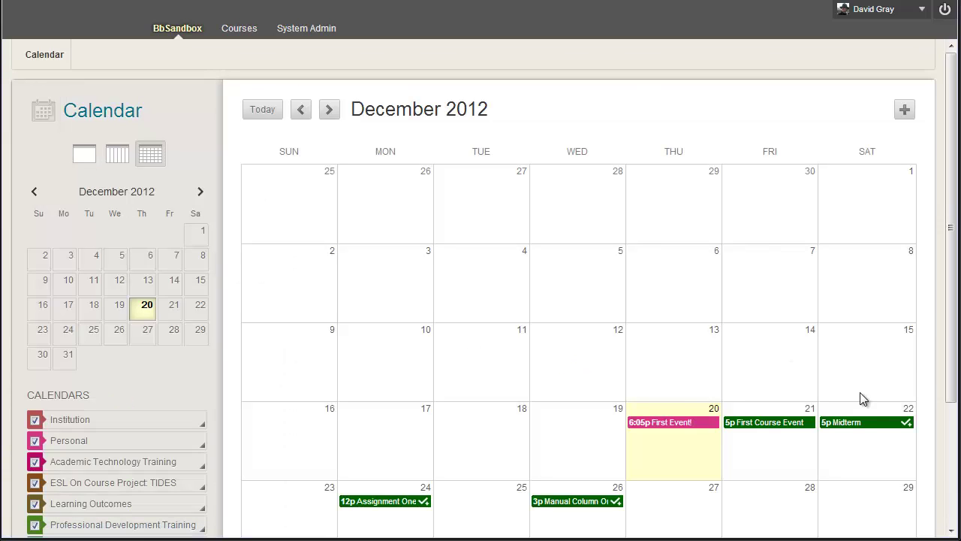
{"action": "left_click", "coordinate": [850, 425]}
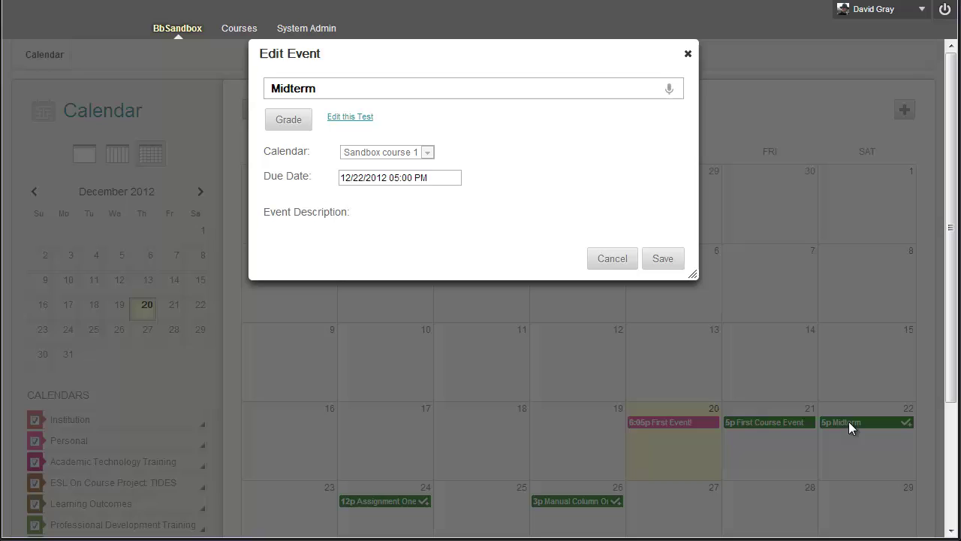
{"action": "left_click", "coordinate": [283, 125]}
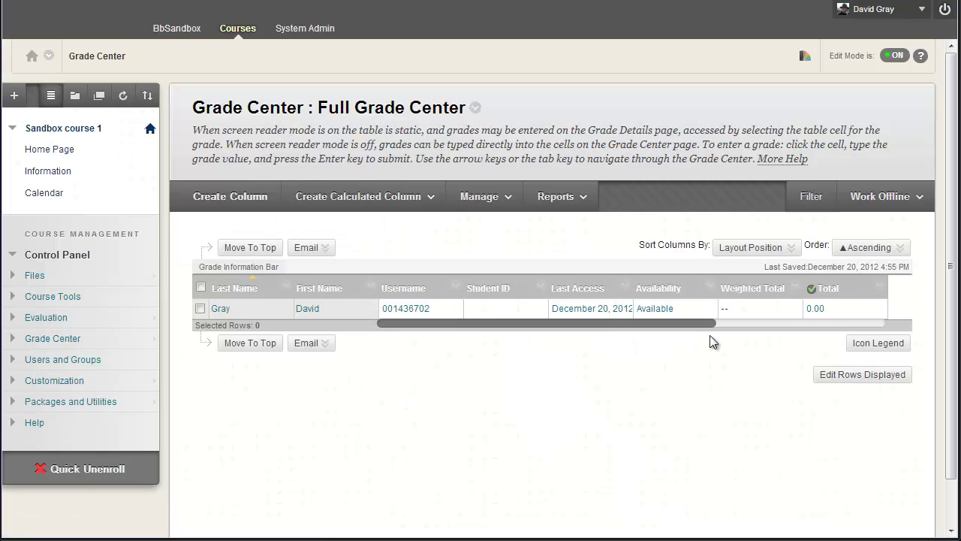
{"action": "left_click_drag", "start_coordinate": [617, 320], "coordinate": [810, 329]}
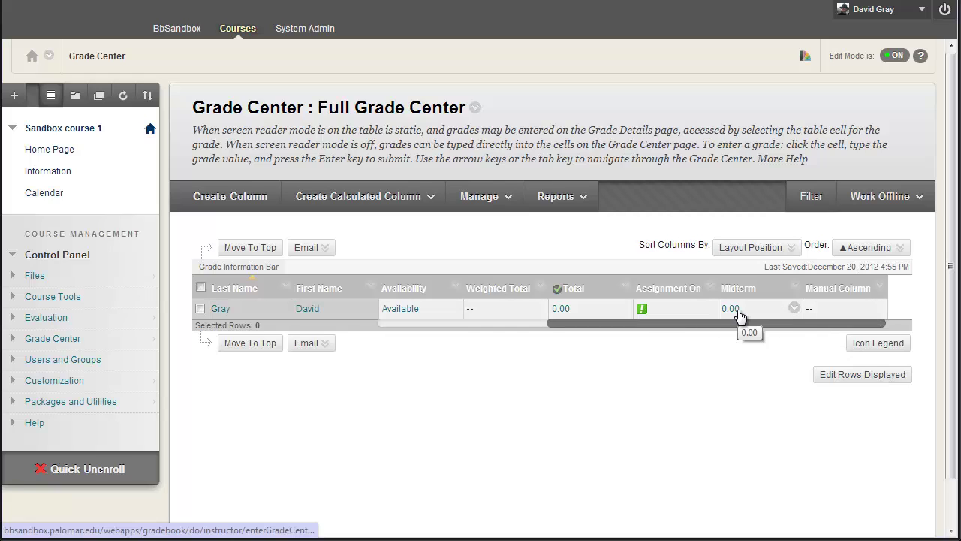
{"action": "left_click", "coordinate": [793, 307]}
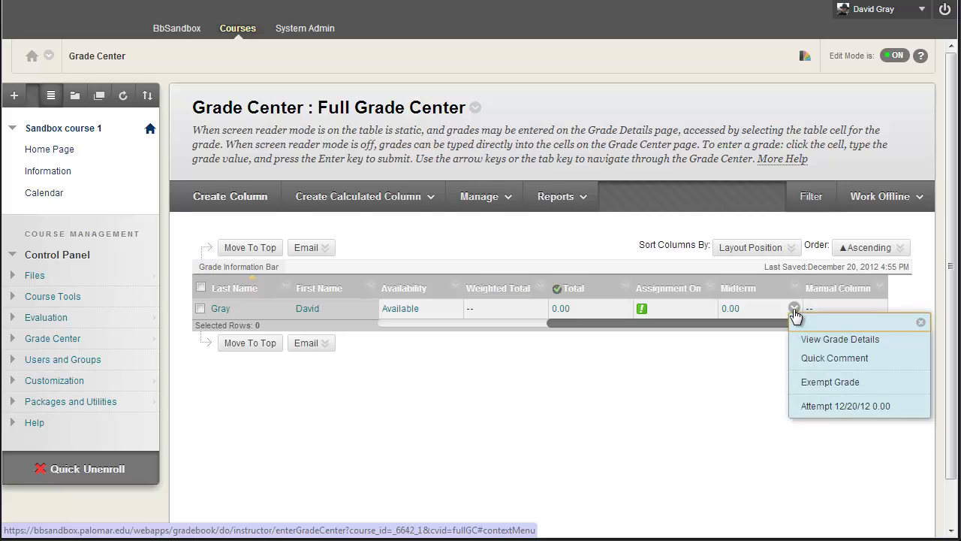
{"action": "left_click", "coordinate": [704, 417]}
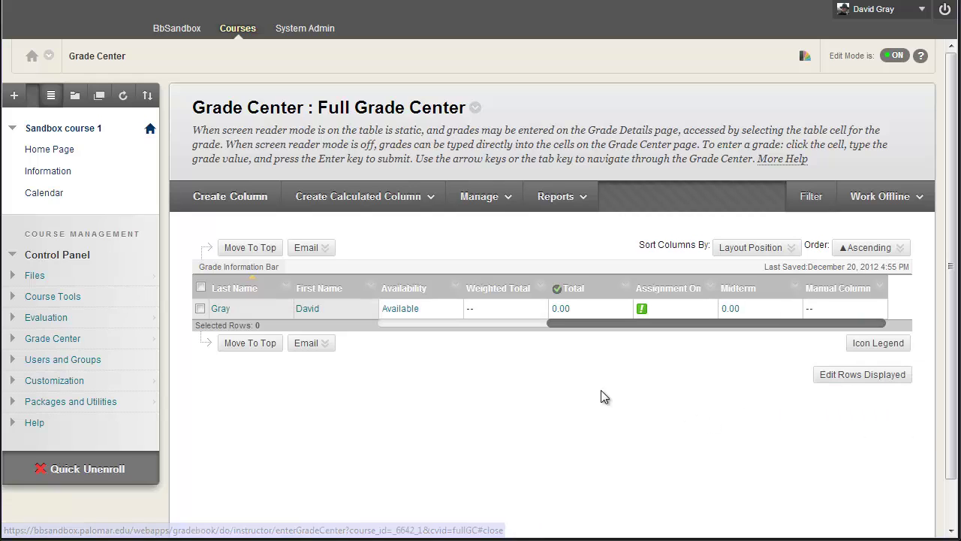
{"action": "left_click", "coordinate": [45, 195]}
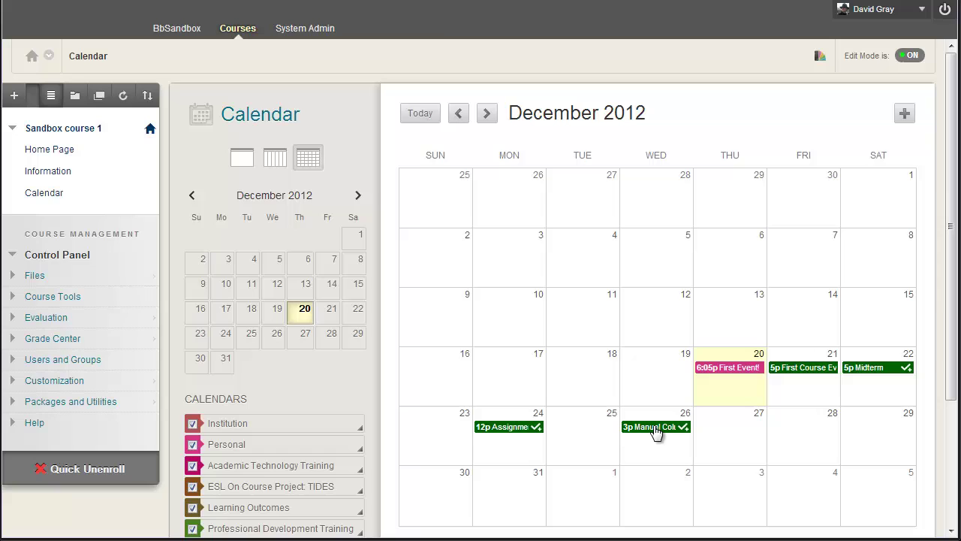
Review the 3 PM Manual Column One event details, cancel without changes, and scroll the calendar
{"action": "left_click", "coordinate": [654, 428]}
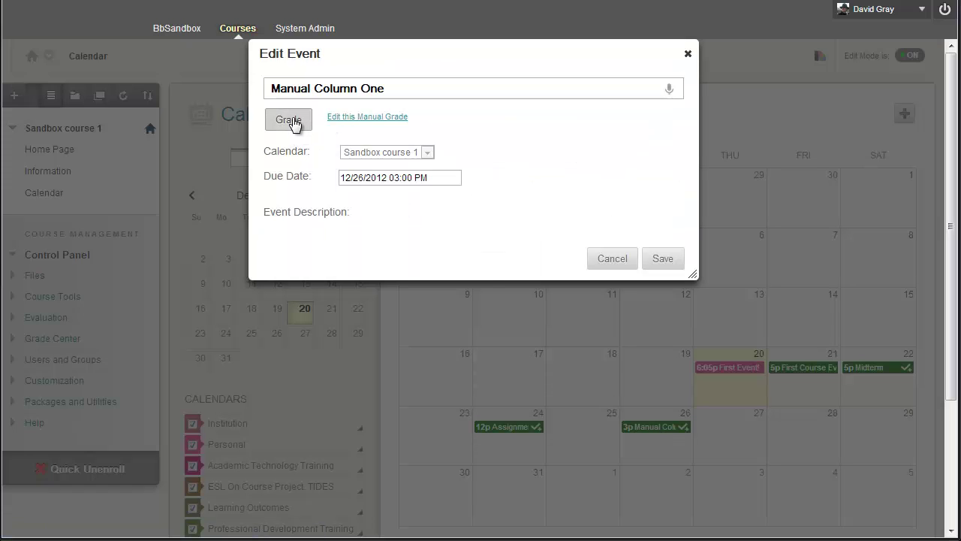
{"action": "left_click", "coordinate": [609, 259]}
{"action": "scroll", "coordinate": [528, 363], "scroll_direction": "down", "scroll_amount": 3}
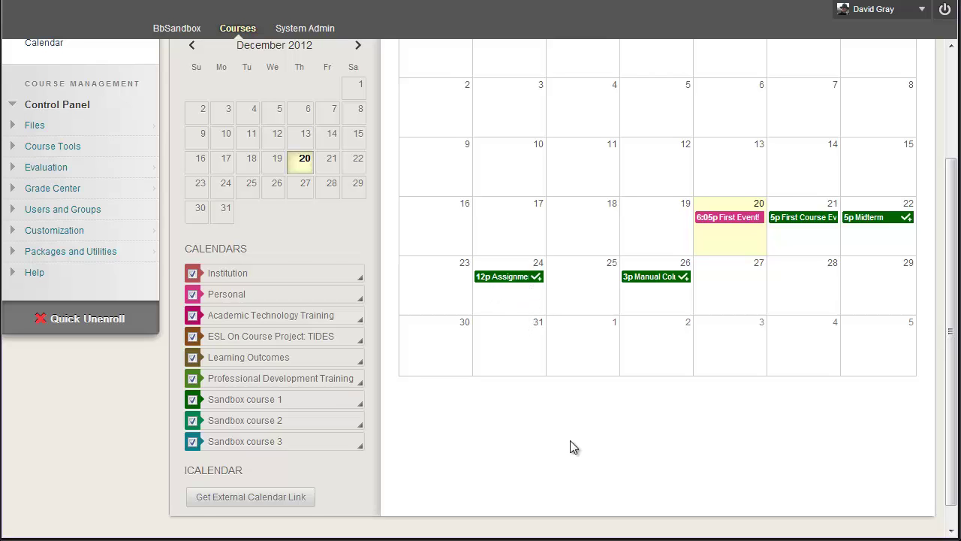
{"action": "scroll", "coordinate": [570, 448], "scroll_direction": "up", "scroll_amount": 1}
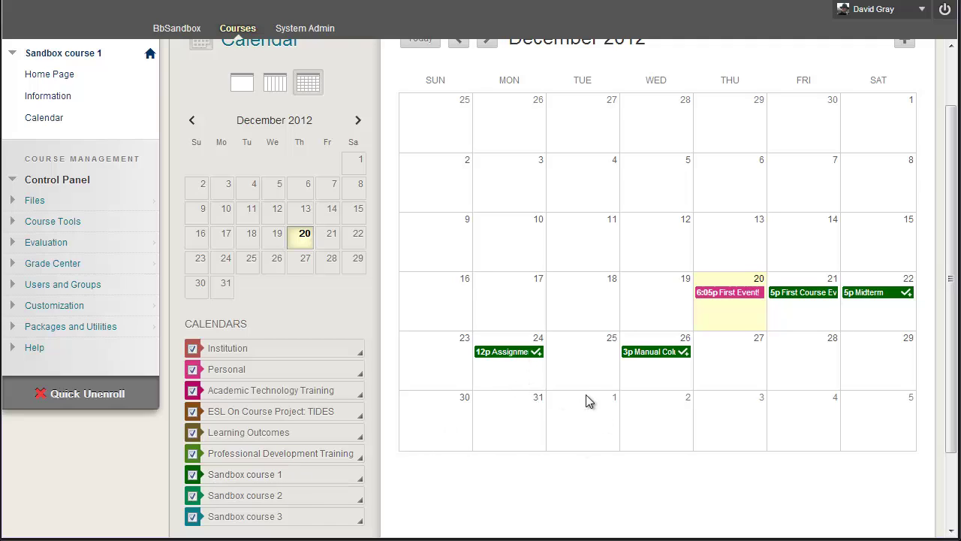
{"action": "scroll", "coordinate": [512, 443], "scroll_direction": "up", "scroll_amount": 1}
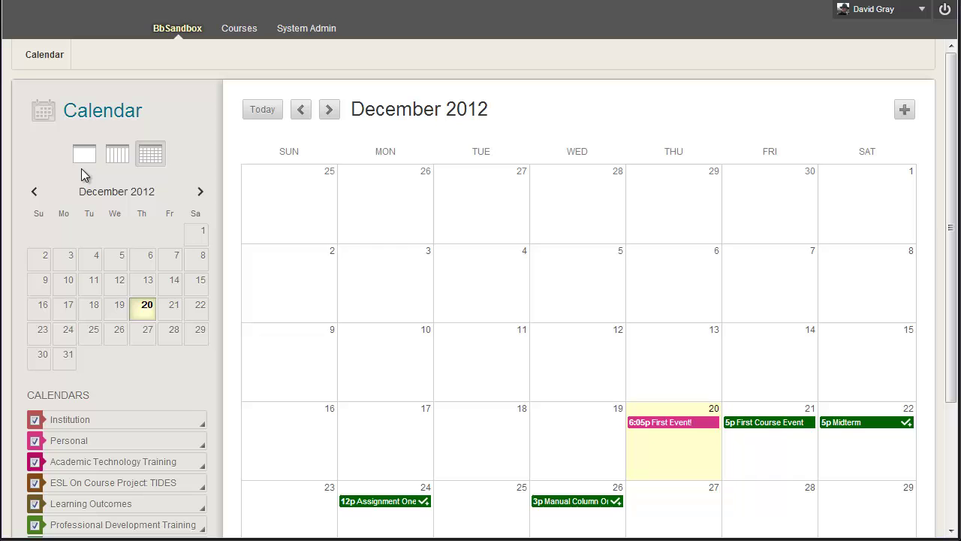
{"action": "left_click", "coordinate": [85, 158]}
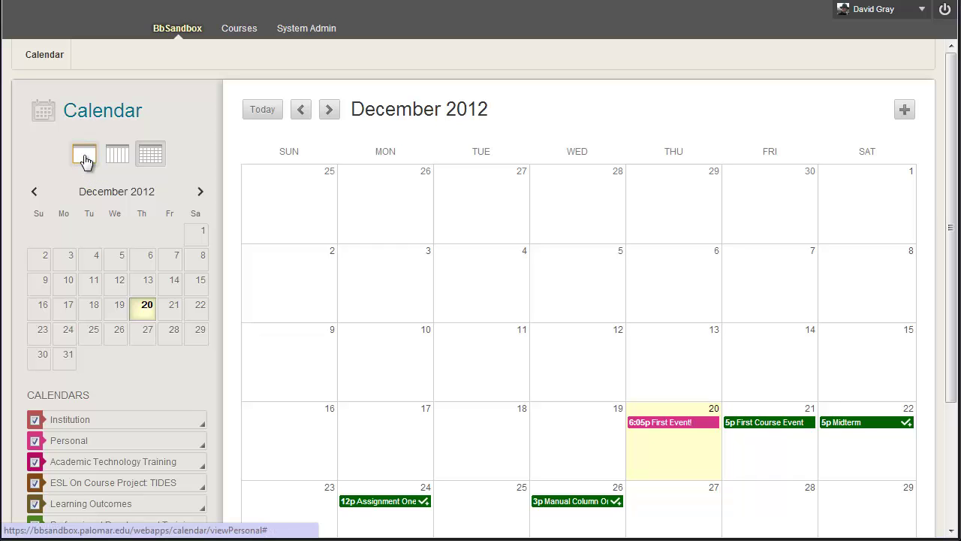
{"action": "scroll", "coordinate": [487, 272], "scroll_direction": "down", "scroll_amount": 3}
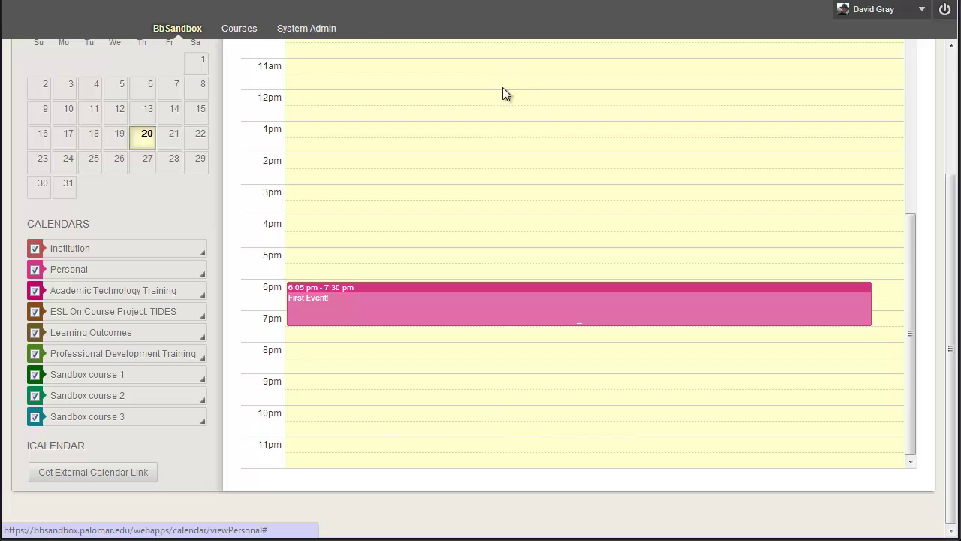
{"action": "scroll", "coordinate": [313, 188], "scroll_direction": "up", "scroll_amount": 5}
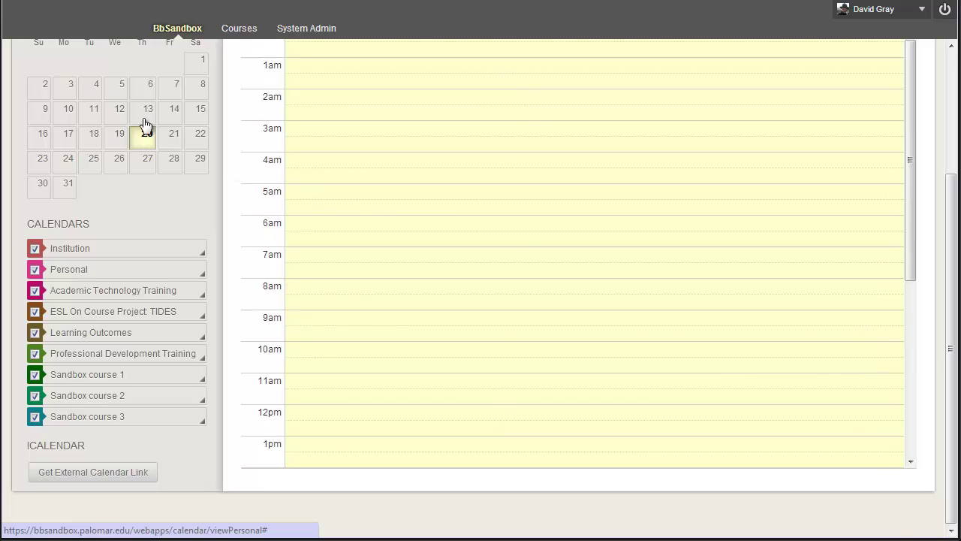
{"action": "scroll", "coordinate": [190, 150], "scroll_direction": "up", "scroll_amount": 3}
{"action": "left_click", "coordinate": [109, 154]}
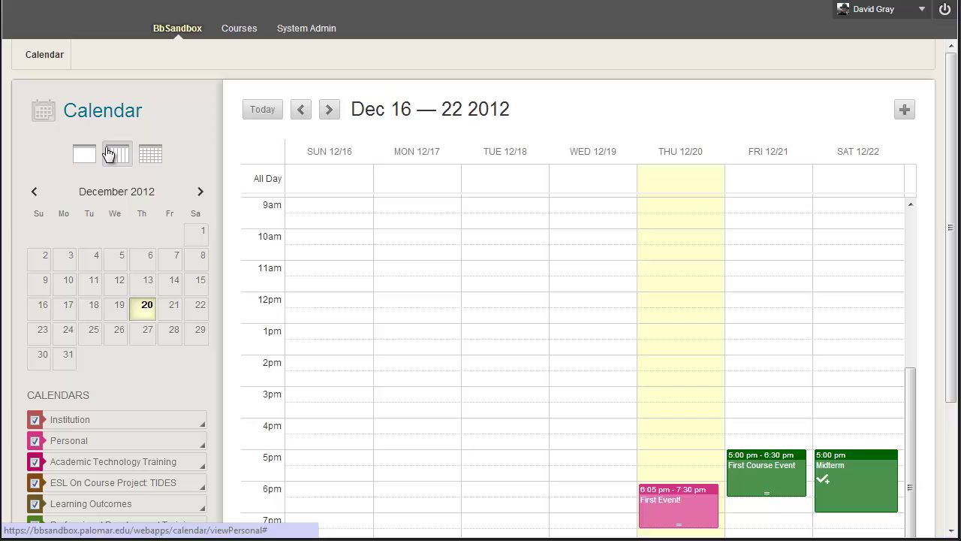
{"action": "left_click", "coordinate": [150, 153]}
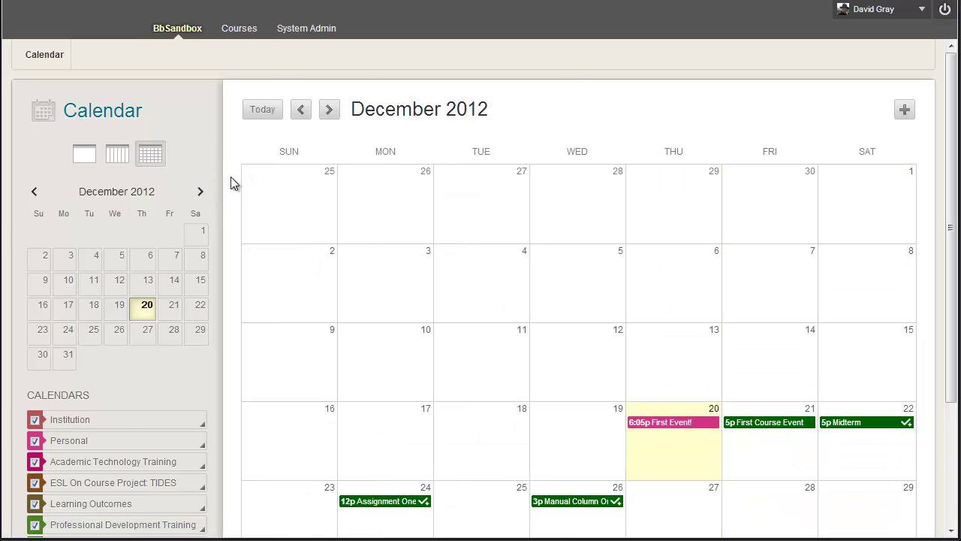
{"action": "scroll", "coordinate": [233, 183], "scroll_direction": "down", "scroll_amount": 3}
{"action": "scroll", "coordinate": [233, 182], "scroll_direction": "up", "scroll_amount": 3}
{"action": "left_click", "coordinate": [856, 426]}
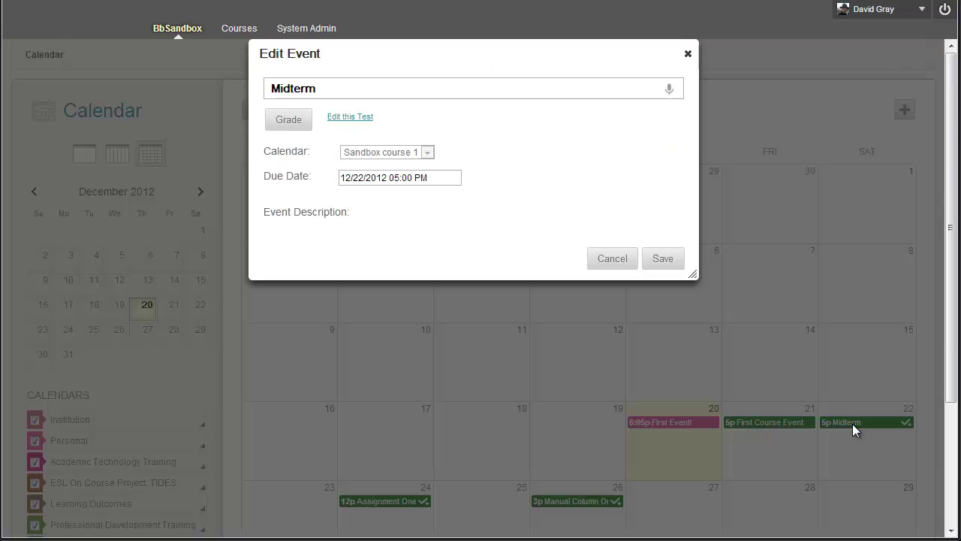
{"action": "left_click", "coordinate": [602, 269]}
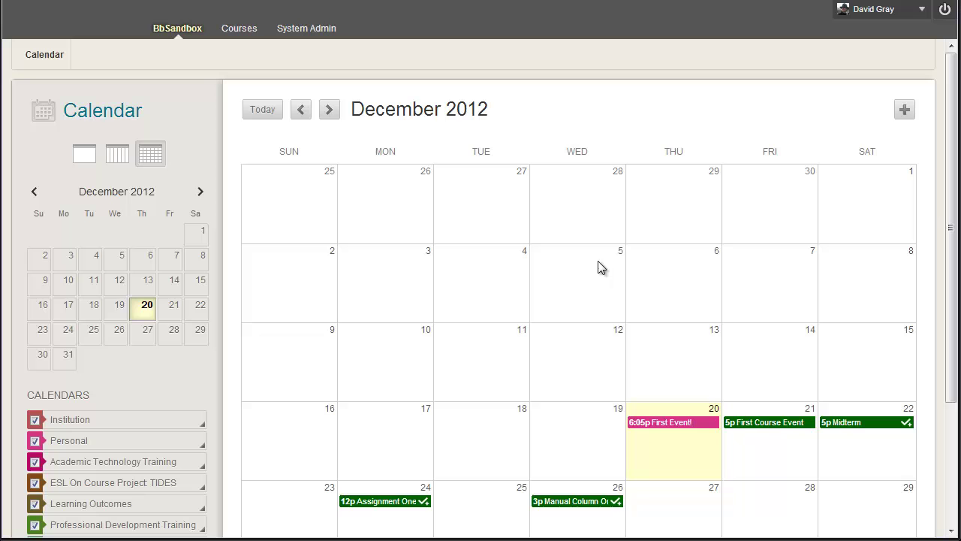